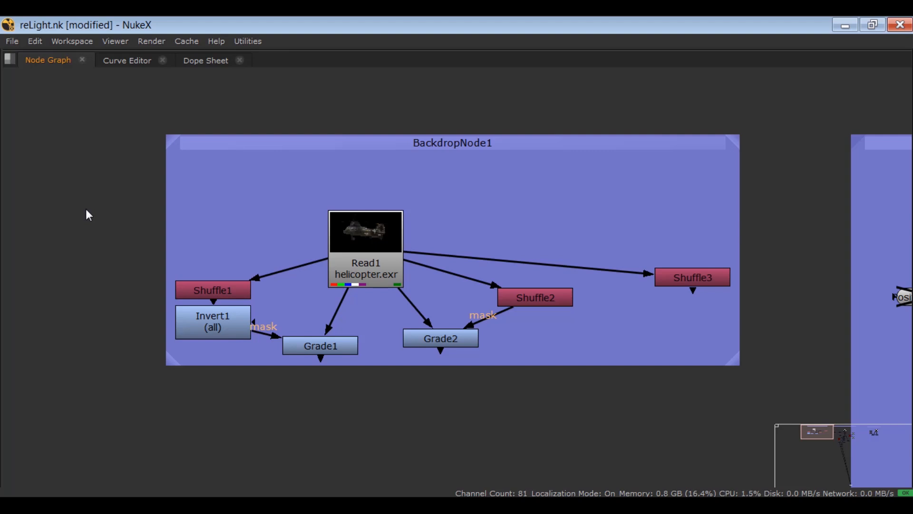
- Duplicate the helicopter.exr Read node from BackdropNode1 into the empty graph area below the backdrop
{"action": "left_click_drag", "start_coordinate": [310, 191], "coordinate": [432, 294]}
{"action": "scroll", "coordinate": [420, 290], "scroll_direction": "down", "scroll_amount": 3}
{"action": "left_click_drag", "start_coordinate": [386, 234], "coordinate": [355, 174]}
{"action": "left_click", "coordinate": [342, 336]}
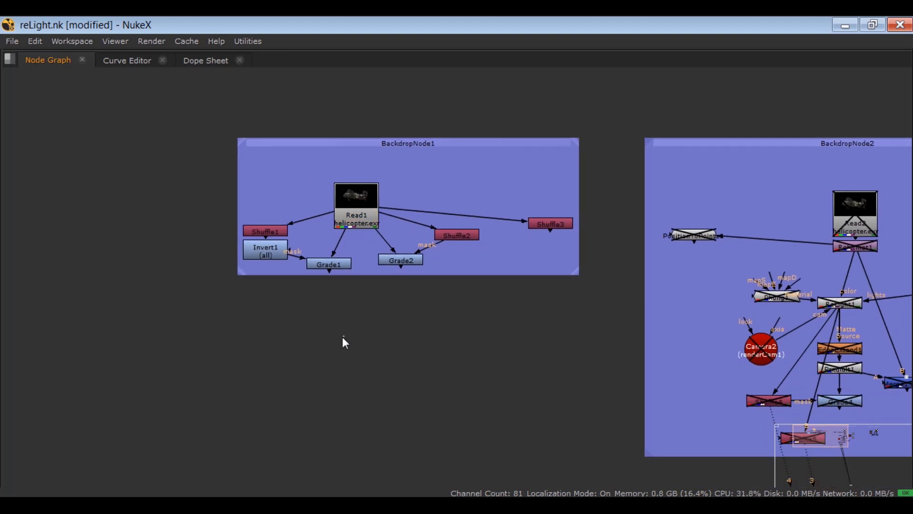
{"action": "key", "text": "ctrl+v"}
{"action": "key", "text": "space"}
{"action": "left_click_drag", "start_coordinate": [312, 381], "coordinate": [267, 432]}
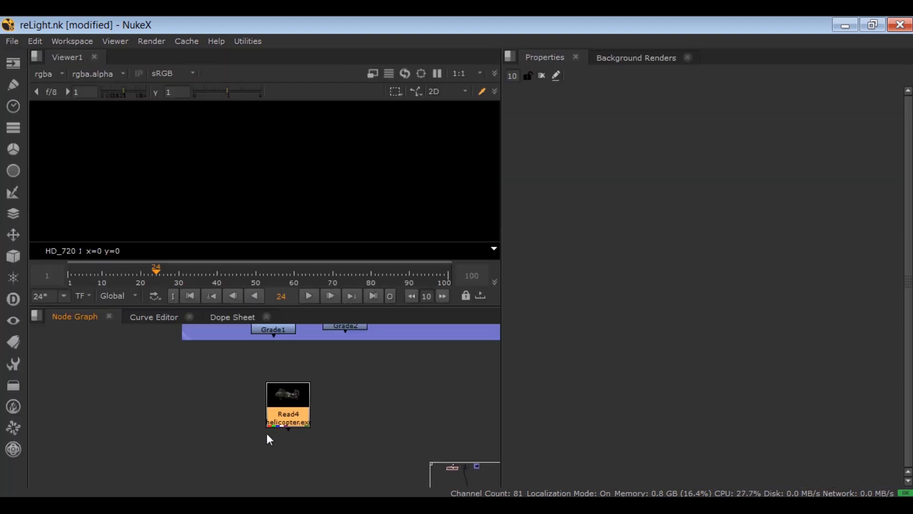
- Show the pasted helicopter Read node in the enlarged viewer with its full frame, and examine which layers it contains
{"action": "left_click", "coordinate": [272, 426], "text": "ctrl+shift"}
{"action": "key", "text": "a"}
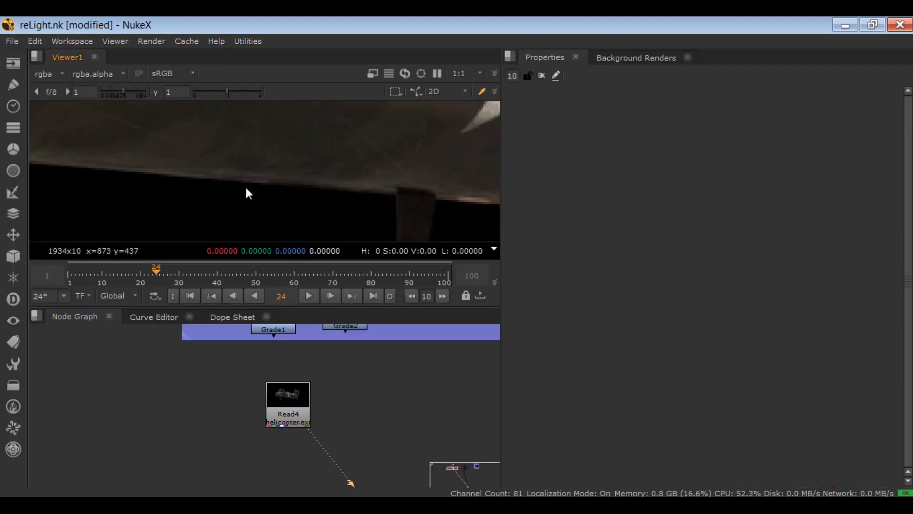
{"action": "key", "text": "space"}
{"action": "scroll", "coordinate": [178, 199], "scroll_direction": "down", "scroll_amount": 7}
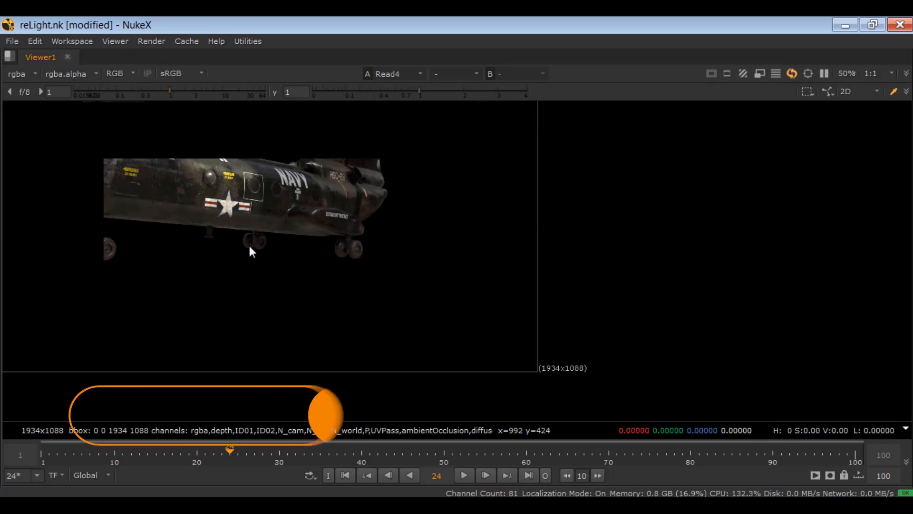
{"action": "left_click_drag", "start_coordinate": [228, 234], "coordinate": [400, 327]}
{"action": "scroll", "coordinate": [333, 278], "scroll_direction": "down", "scroll_amount": 1}
{"action": "scroll", "coordinate": [333, 277], "scroll_direction": "down", "scroll_amount": 1}
{"action": "left_click_drag", "start_coordinate": [328, 264], "coordinate": [332, 238]}
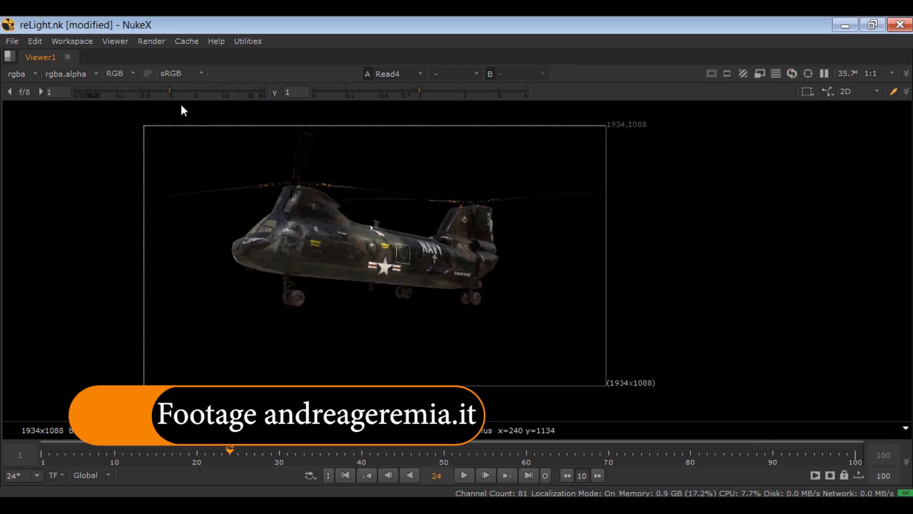
{"action": "left_click", "coordinate": [26, 75]}
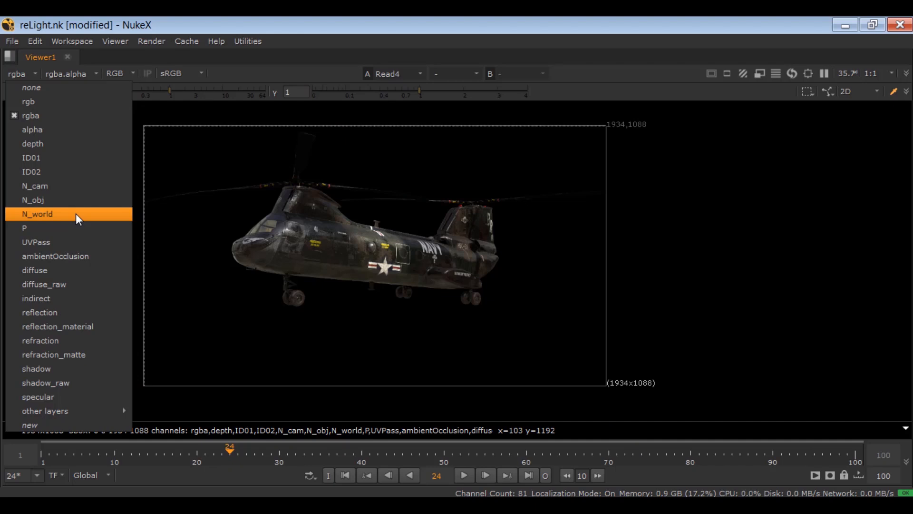
{"action": "left_click", "coordinate": [227, 258]}
- Add a Shuffle node fed by the pasted helicopter Read node, and place it to that node's lower left
{"action": "key", "text": "space"}
{"action": "scroll", "coordinate": [248, 384], "scroll_direction": "down", "scroll_amount": 1}
{"action": "scroll", "coordinate": [274, 392], "scroll_direction": "up", "scroll_amount": 5}
{"action": "scroll", "coordinate": [254, 434], "scroll_direction": "down", "scroll_amount": 1}
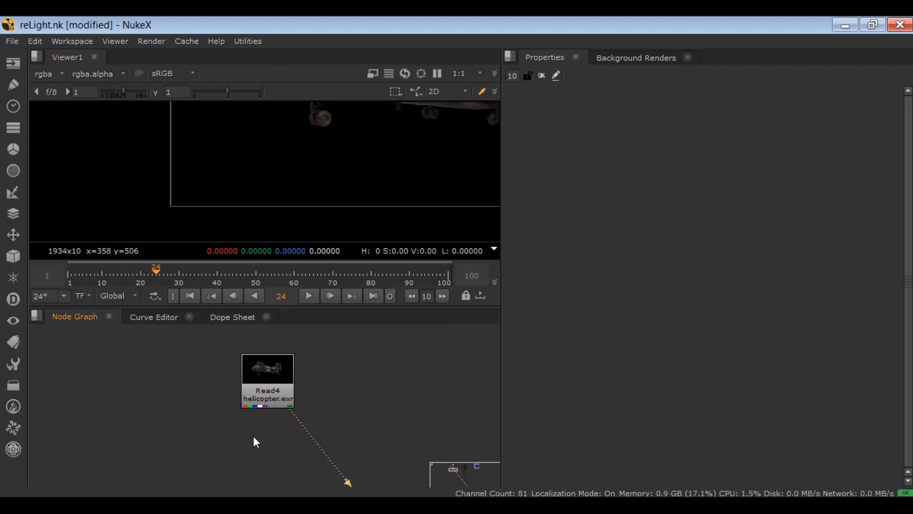
{"action": "key", "text": "Tab"}
{"action": "type", "text": "shuf"}
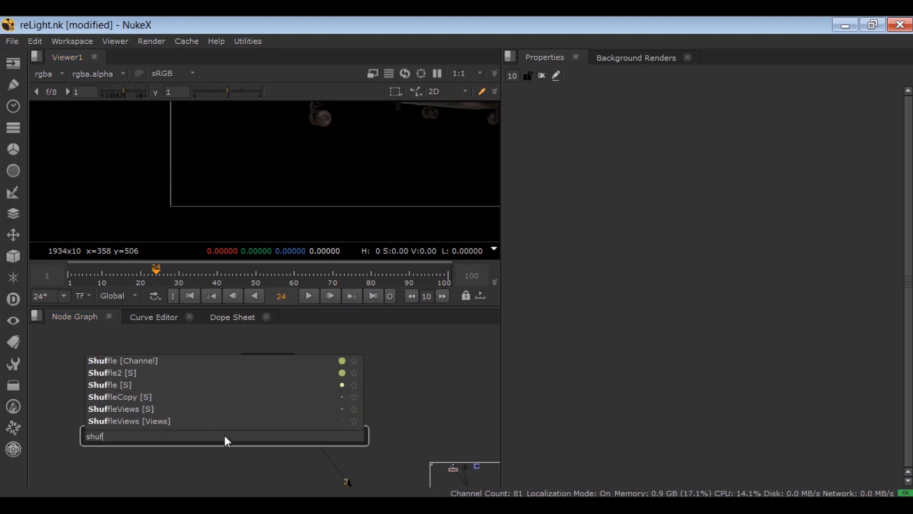
{"action": "key", "text": "Down"}
{"action": "key", "text": "Return"}
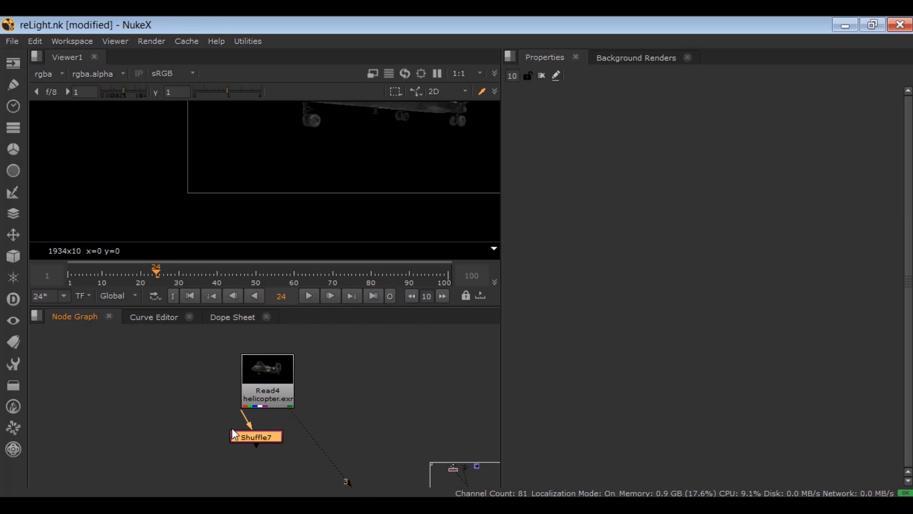
{"action": "left_click_drag", "start_coordinate": [243, 440], "coordinate": [224, 443]}
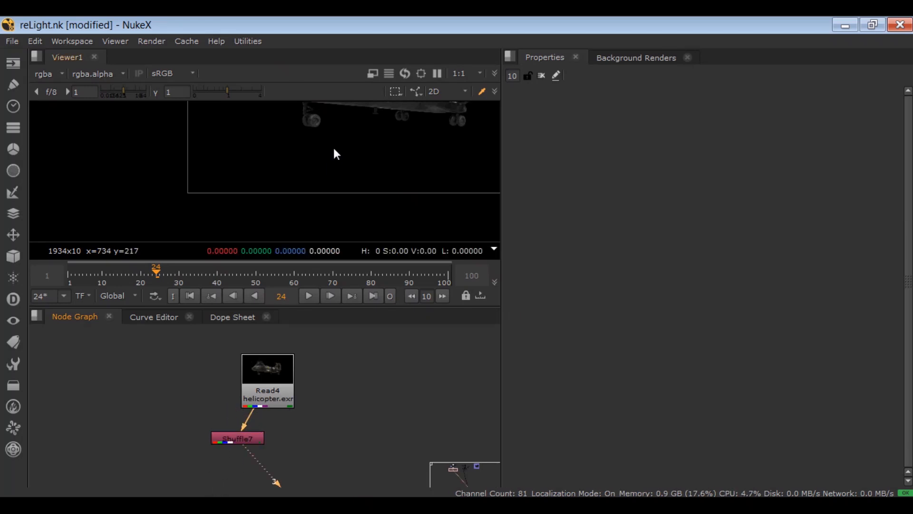
- Set the first input layer of the new Shuffle node to N_world
{"action": "double_click", "coordinate": [245, 438]}
{"action": "left_click", "coordinate": [550, 139]}
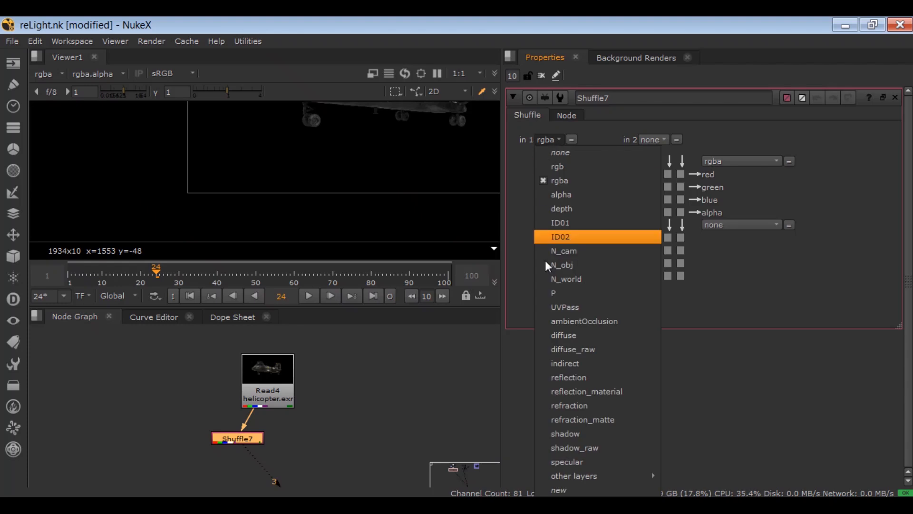
{"action": "left_click", "coordinate": [545, 278]}
- Inspect the red, green and blue channels of the shuffled world normals in the enlarged viewer, and return to RGB
{"action": "key", "text": "space"}
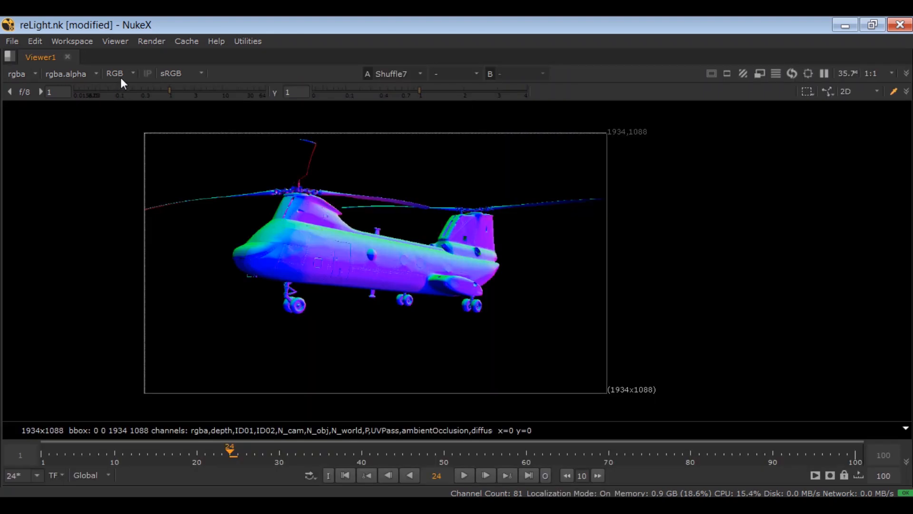
{"action": "left_click", "coordinate": [120, 74]}
{"action": "left_click", "coordinate": [122, 98]}
{"action": "left_click", "coordinate": [121, 74]}
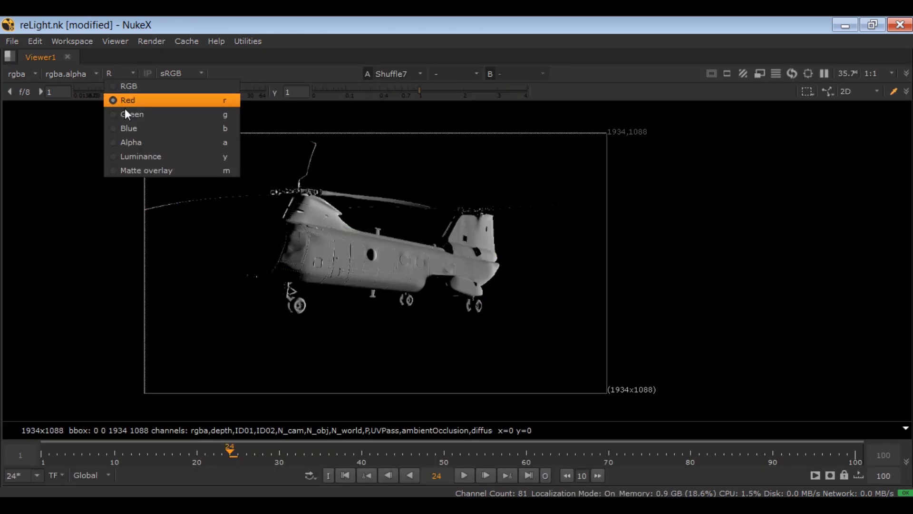
{"action": "left_click", "coordinate": [124, 113]}
{"action": "left_click", "coordinate": [118, 72]}
{"action": "left_click", "coordinate": [116, 128]}
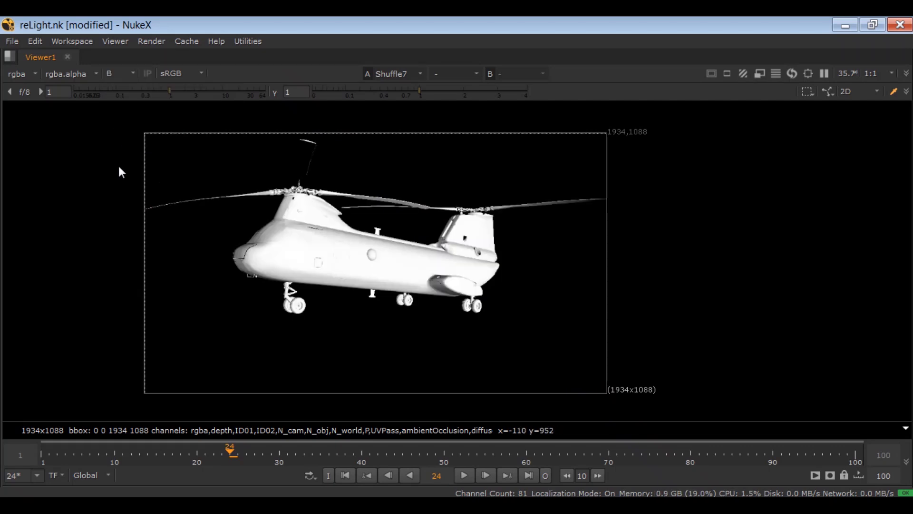
{"action": "left_click", "coordinate": [124, 75]}
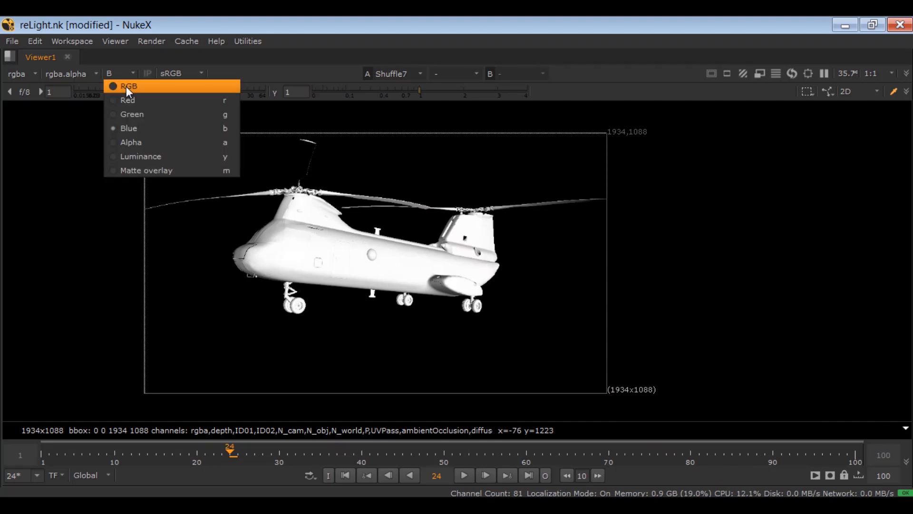
{"action": "left_click", "coordinate": [127, 87]}
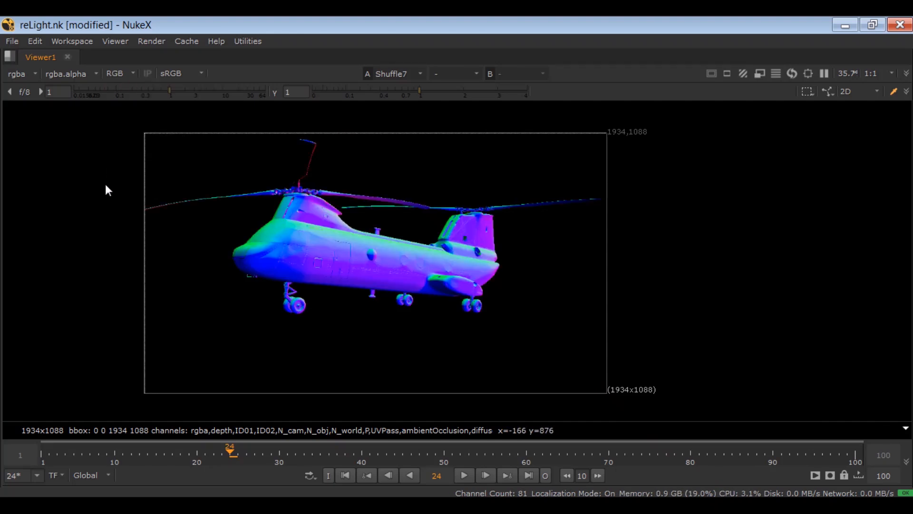
- Check the green channel of the world normals once more on its own, and restore the RGB display
{"action": "left_click", "coordinate": [118, 74]}
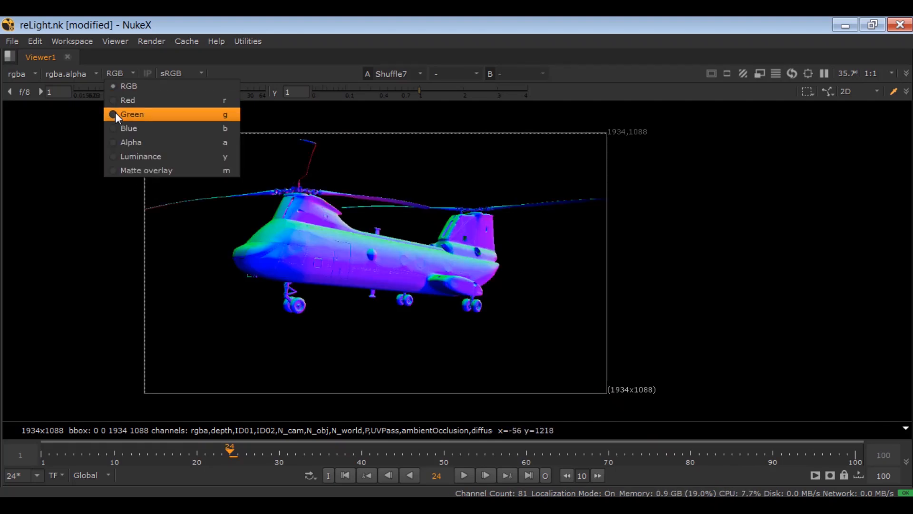
{"action": "left_click", "coordinate": [116, 113]}
{"action": "left_click", "coordinate": [125, 75]}
{"action": "left_click", "coordinate": [125, 87]}
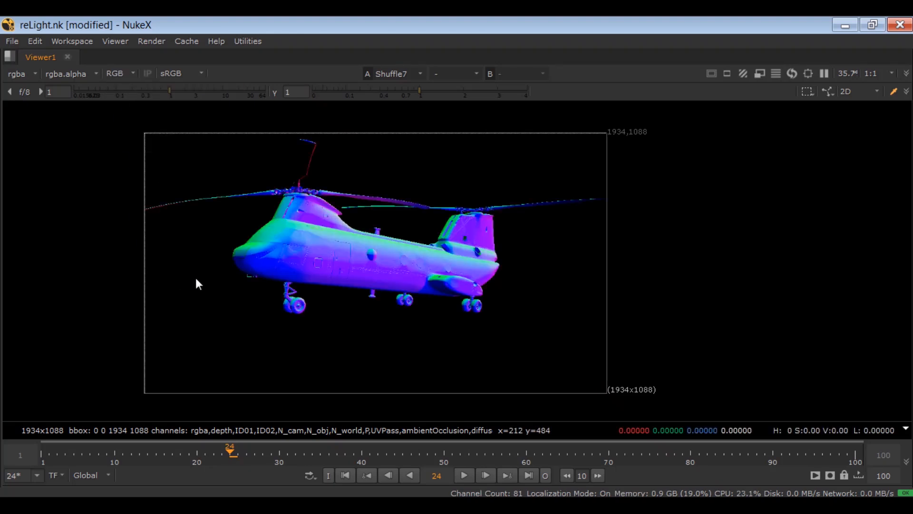
- Add a Grade node below the pasted helicopter Read node and connect its mask input to the world-normals Shuffle node
{"action": "key", "text": "space"}
{"action": "left_click_drag", "start_coordinate": [242, 458], "coordinate": [175, 416]}
{"action": "left_click", "coordinate": [253, 425]}
{"action": "key", "text": "g"}
{"action": "left_click_drag", "start_coordinate": [244, 408], "coordinate": [227, 360]}
{"action": "left_click_drag", "start_coordinate": [190, 396], "coordinate": [123, 409]}
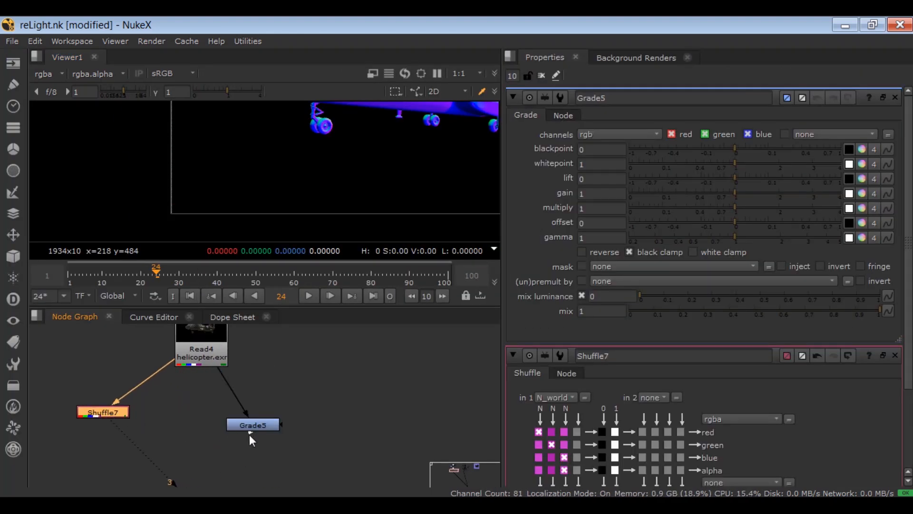
{"action": "left_click_drag", "start_coordinate": [235, 424], "coordinate": [93, 414]}
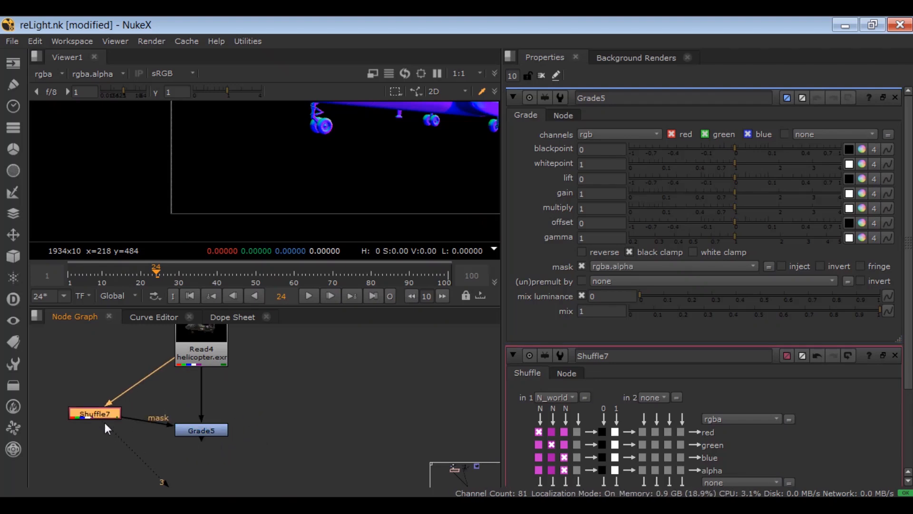
- Set the mask channel of the new Grade node to rgba.green
{"action": "left_click", "coordinate": [207, 433]}
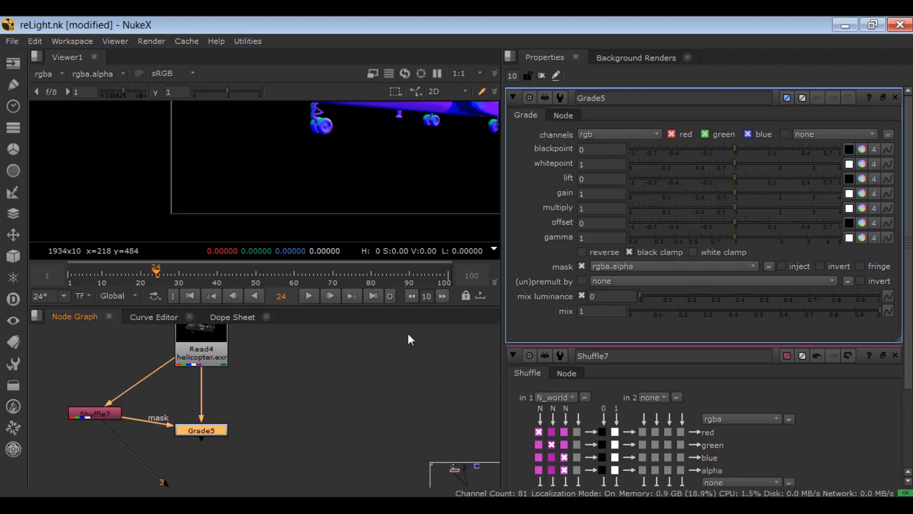
{"action": "left_click", "coordinate": [609, 265]}
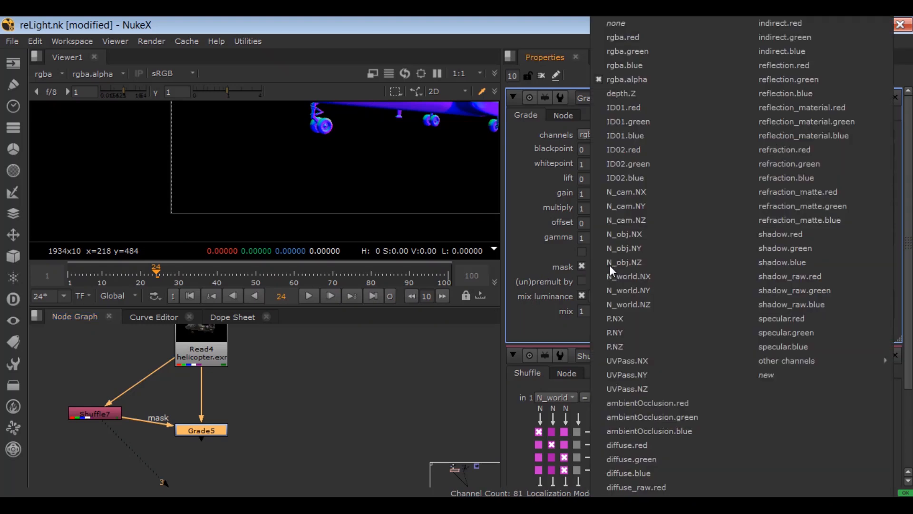
{"action": "left_click", "coordinate": [605, 52]}
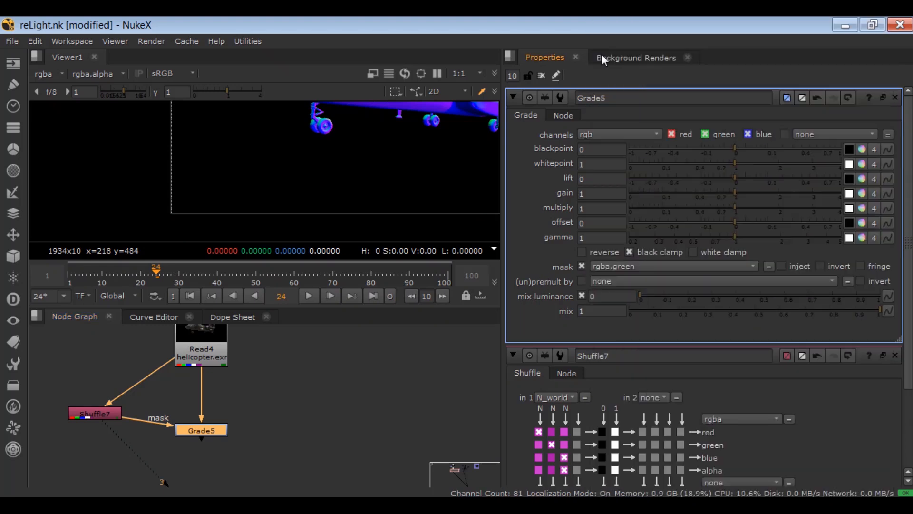
- Show the Grade node's output in the viewer and frame the helicopter
{"action": "scroll", "coordinate": [202, 430], "scroll_direction": "down", "scroll_amount": 1}
{"action": "key", "text": "3"}
{"action": "left_click", "coordinate": [255, 364]}
{"action": "scroll", "coordinate": [325, 212], "scroll_direction": "down", "scroll_amount": 3}
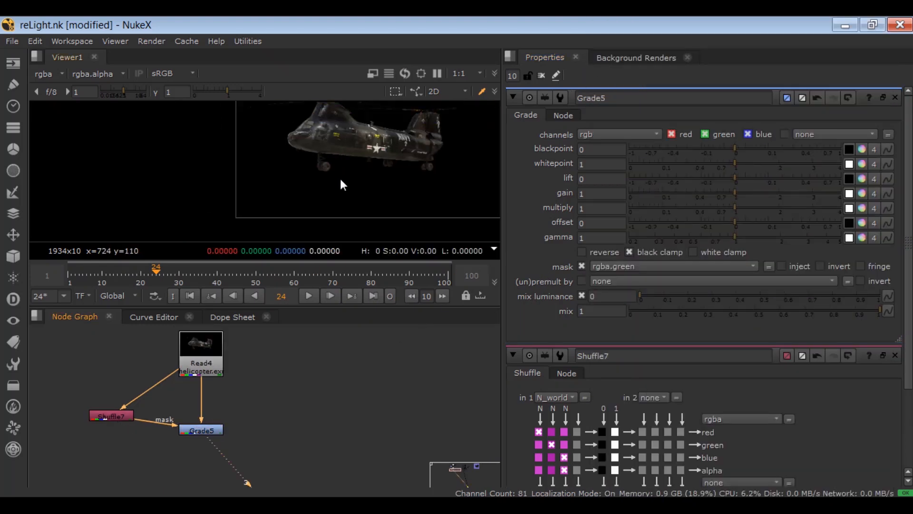
{"action": "left_click_drag", "start_coordinate": [339, 170], "coordinate": [315, 206]}
{"action": "scroll", "coordinate": [313, 203], "scroll_direction": "up", "scroll_amount": 2}
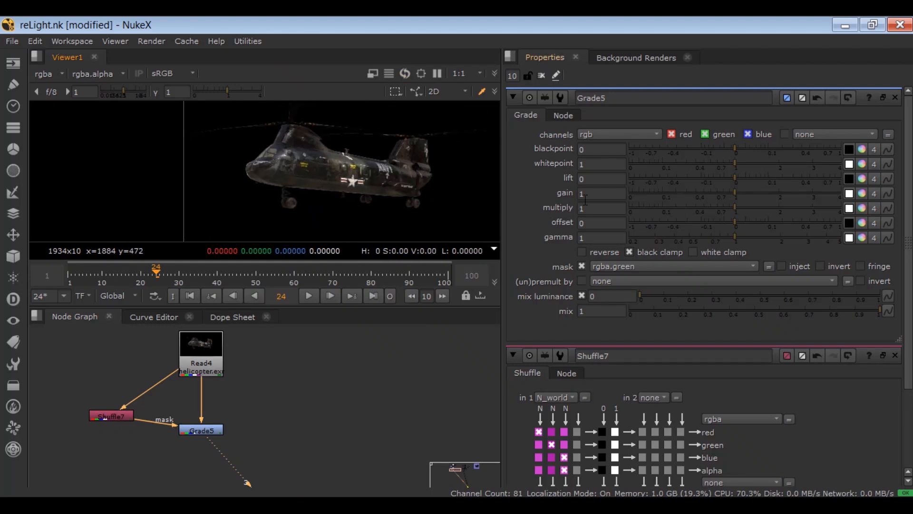
- Set the Grade node's gain to 15
{"action": "left_click_drag", "start_coordinate": [767, 193], "coordinate": [837, 193]}
{"action": "left_click_drag", "start_coordinate": [590, 194], "coordinate": [543, 205]}
{"action": "type", "text": "5"}
{"action": "key", "text": "Return"}
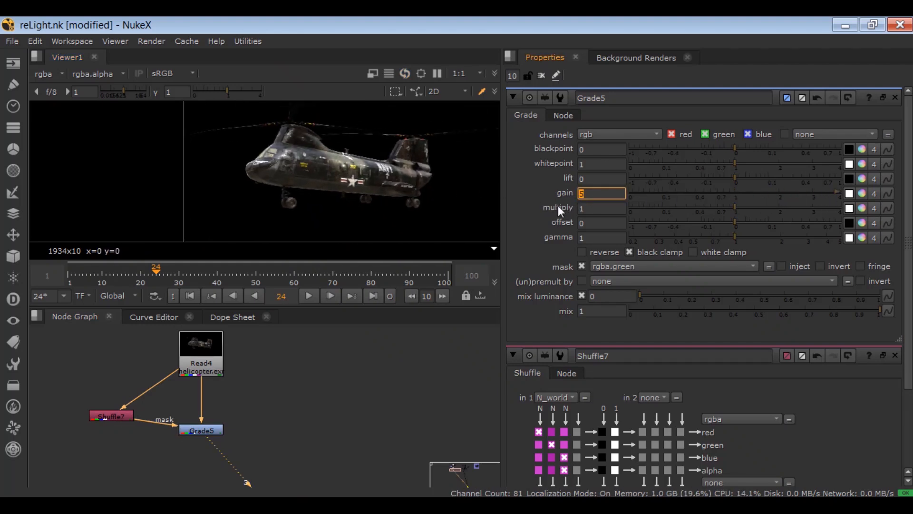
{"action": "type", "text": "15"}
{"action": "key", "text": "Return"}
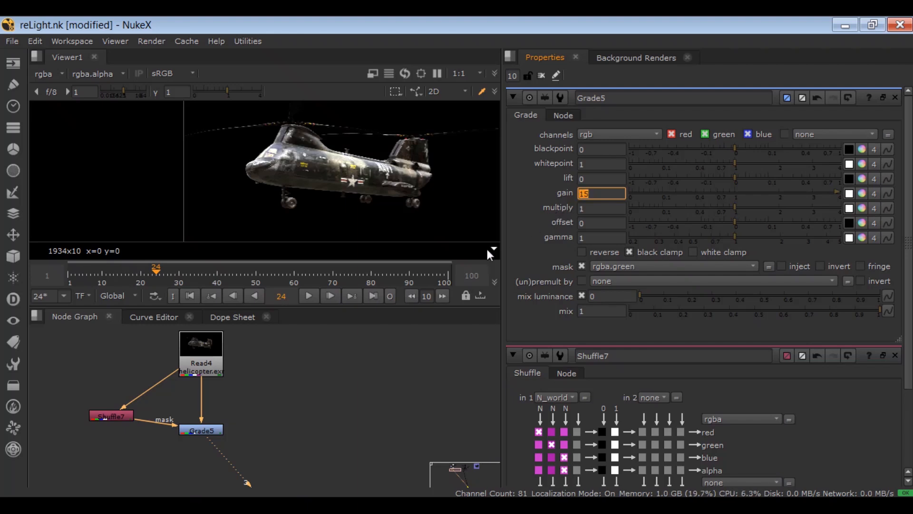
- Compare the helicopter with and without the masked Grade by disabling and re-enabling the node
{"action": "left_click_drag", "start_coordinate": [265, 410], "coordinate": [170, 458]}
{"action": "key", "text": "d"}
{"action": "key", "text": "d"}
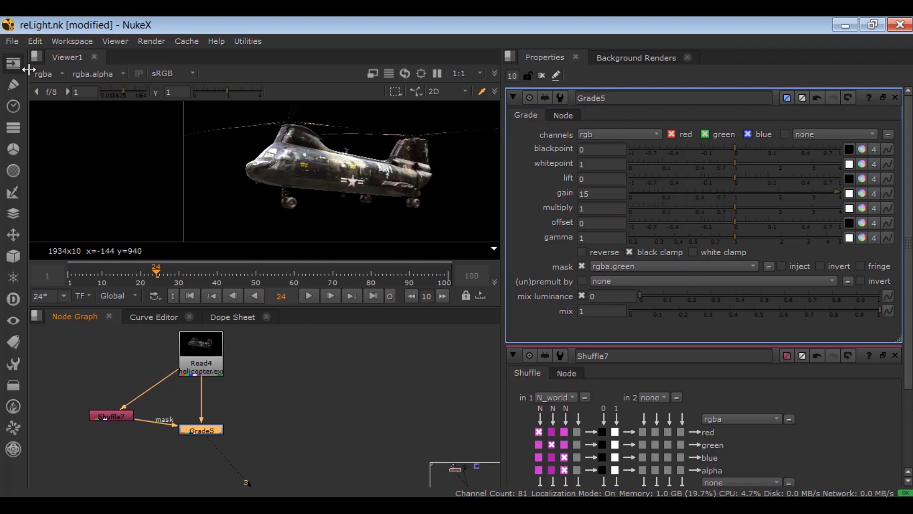
- Review the available render layers for the viewer and go to the first frame
{"action": "left_click", "coordinate": [44, 73]}
{"action": "mouse_move", "coordinate": [76, 411]}
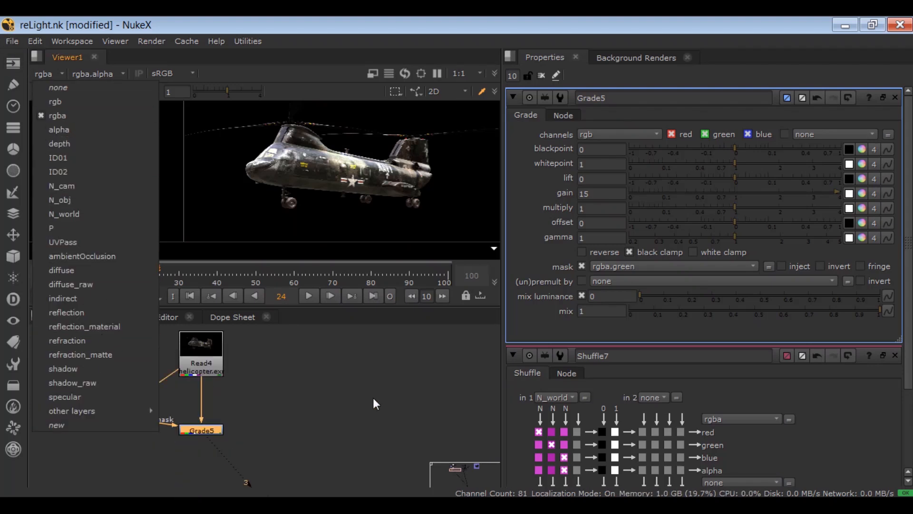
{"action": "left_click", "coordinate": [338, 400]}
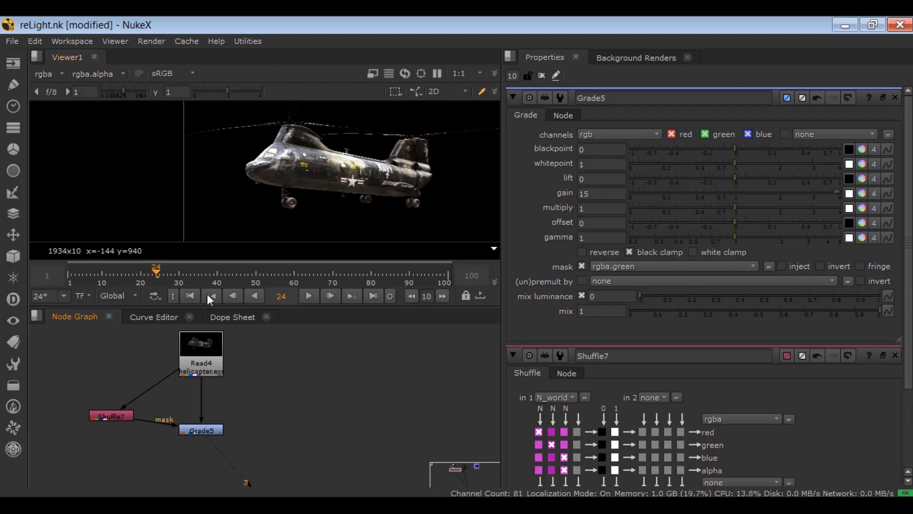
{"action": "left_click", "coordinate": [189, 296]}
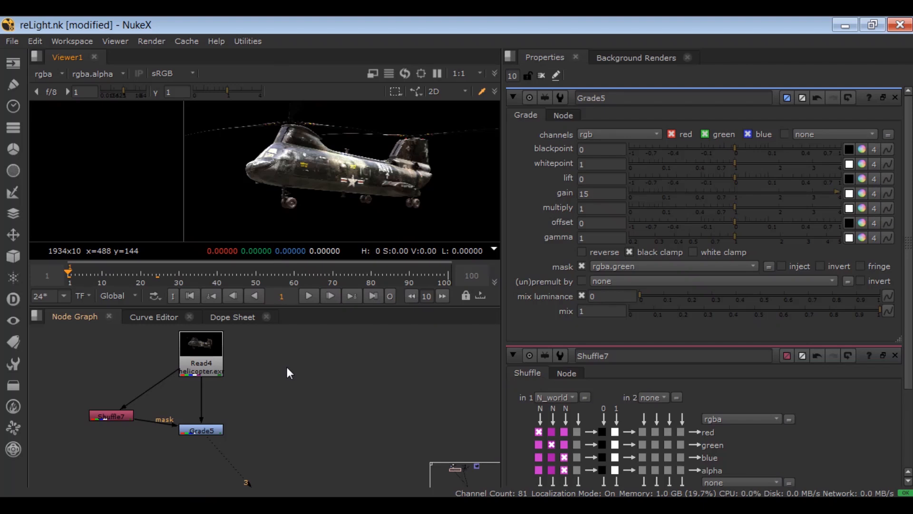
{"action": "left_click", "coordinate": [40, 74]}
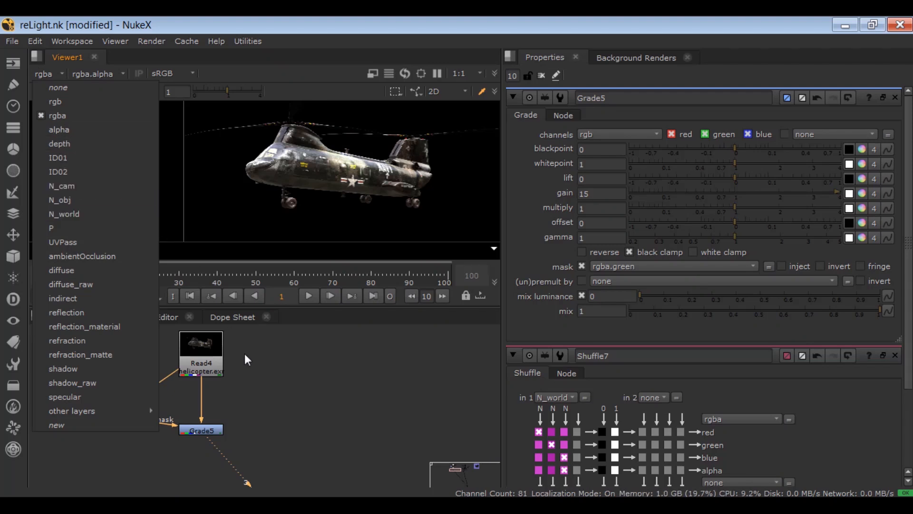
{"action": "left_click", "coordinate": [287, 415]}
- Duplicate the world-normals Shuffle node, connect the copy to the right of the pasted helicopter Read node, and open its properties
{"action": "left_click_drag", "start_coordinate": [60, 392], "coordinate": [148, 427]}
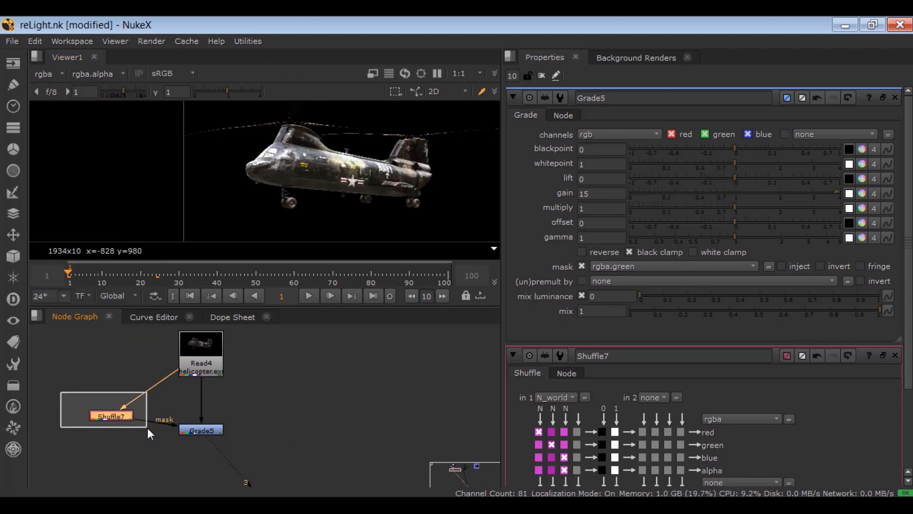
{"action": "left_click", "coordinate": [351, 414]}
{"action": "key", "text": "ctrl+v"}
{"action": "left_click_drag", "start_coordinate": [349, 412], "coordinate": [203, 348]}
{"action": "left_click_drag", "start_coordinate": [196, 429], "coordinate": [156, 432]}
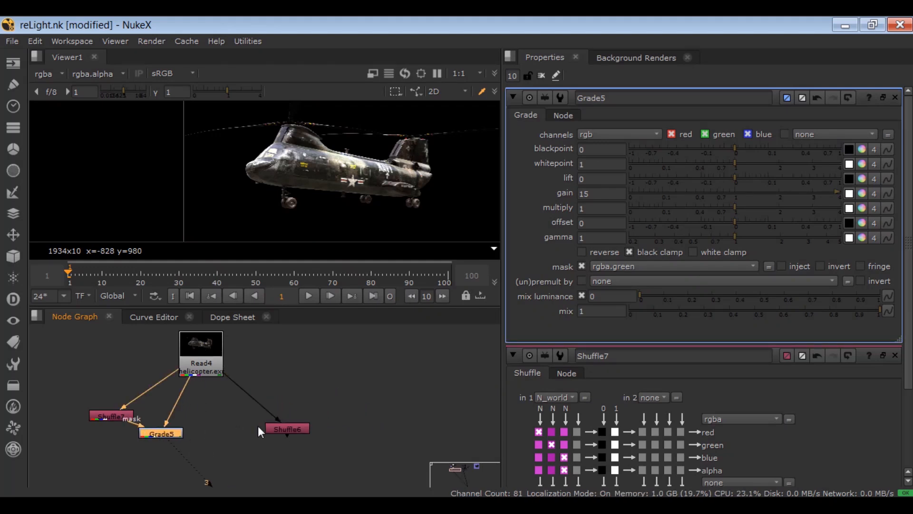
{"action": "left_click_drag", "start_coordinate": [281, 426], "coordinate": [281, 410]}
{"action": "double_click", "coordinate": [281, 409]}
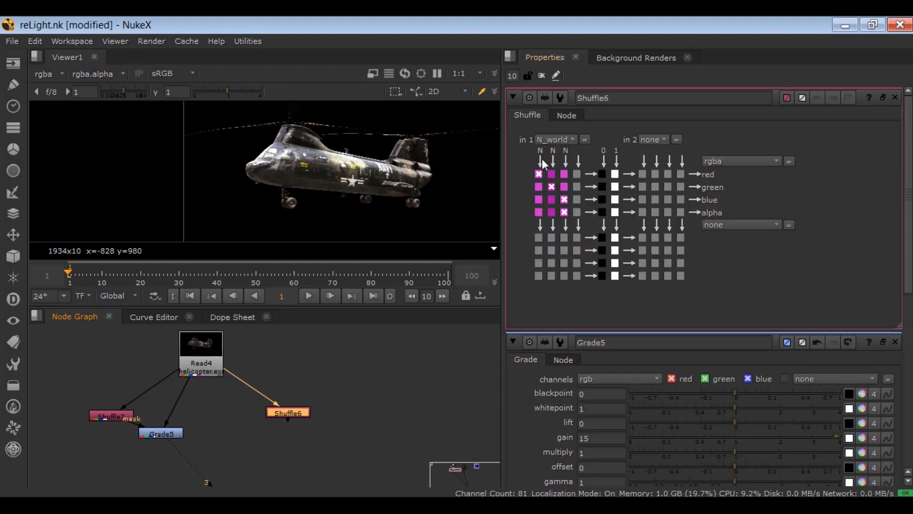
- Set the copied Shuffle node's first input layer to N_obj
{"action": "left_click", "coordinate": [544, 138]}
{"action": "left_click", "coordinate": [538, 263]}
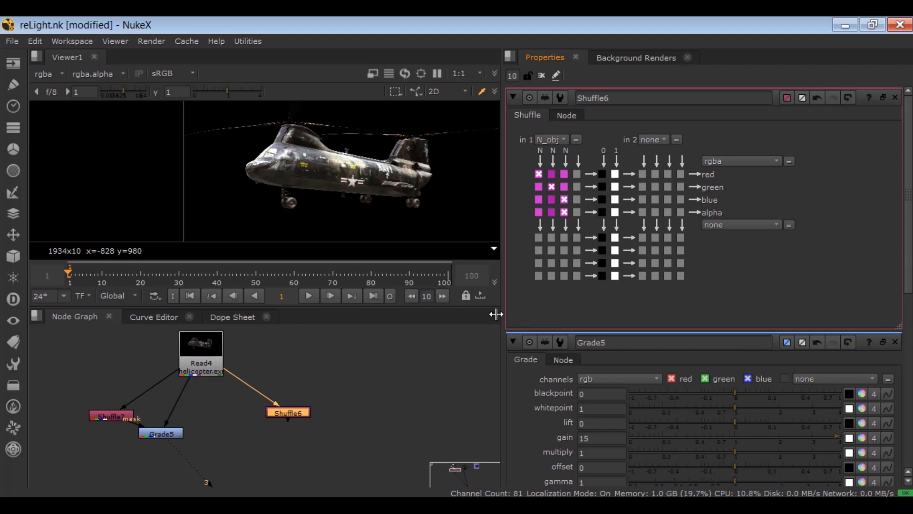
{"action": "left_click", "coordinate": [356, 395]}
- View the object-normals Shuffle in the enlarged viewer and examine its red, green and blue channels one by one, then return to RGB
{"action": "left_click", "coordinate": [279, 414]}
{"action": "key", "text": "1"}
{"action": "key", "text": "space"}
{"action": "scroll", "coordinate": [256, 206], "scroll_direction": "up", "scroll_amount": 4}
{"action": "left_click", "coordinate": [132, 75]}
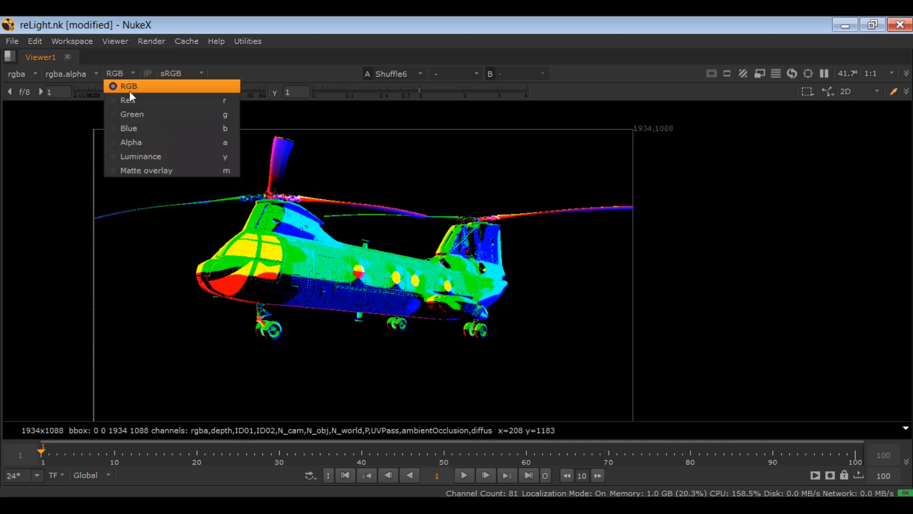
{"action": "left_click", "coordinate": [130, 100]}
{"action": "left_click", "coordinate": [129, 73]}
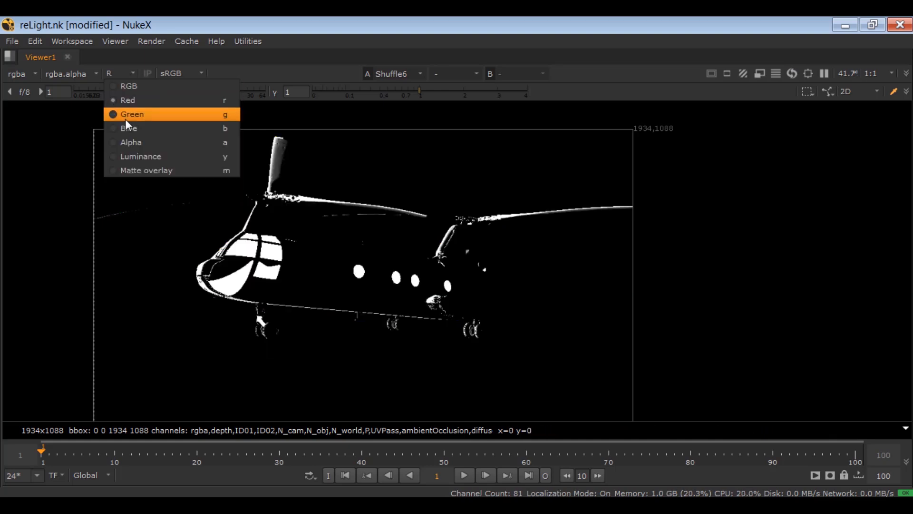
{"action": "left_click", "coordinate": [125, 114]}
{"action": "left_click", "coordinate": [121, 75]}
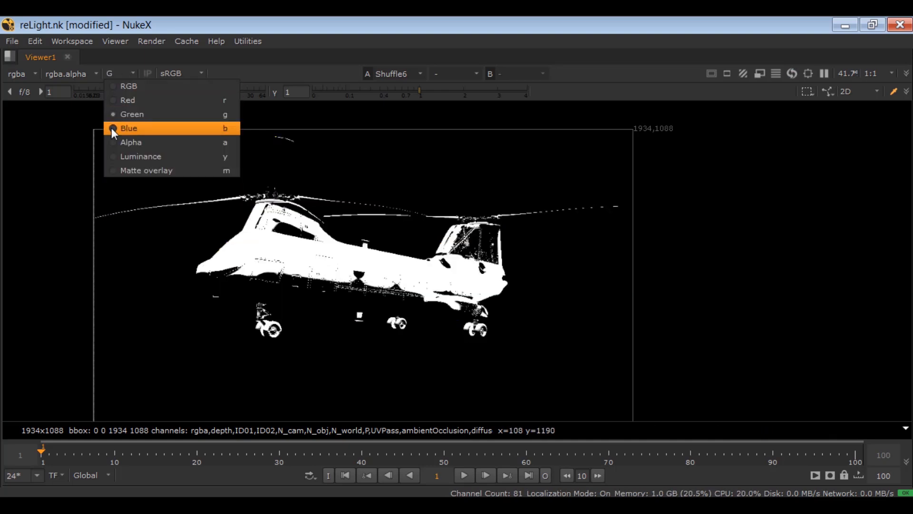
{"action": "left_click", "coordinate": [112, 127]}
{"action": "left_click", "coordinate": [115, 73]}
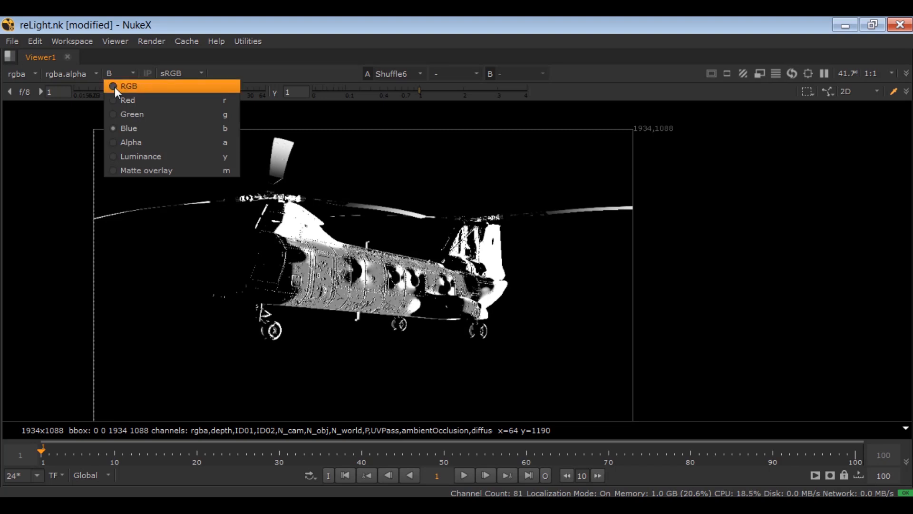
{"action": "left_click", "coordinate": [115, 87]}
{"action": "key", "text": "space"}
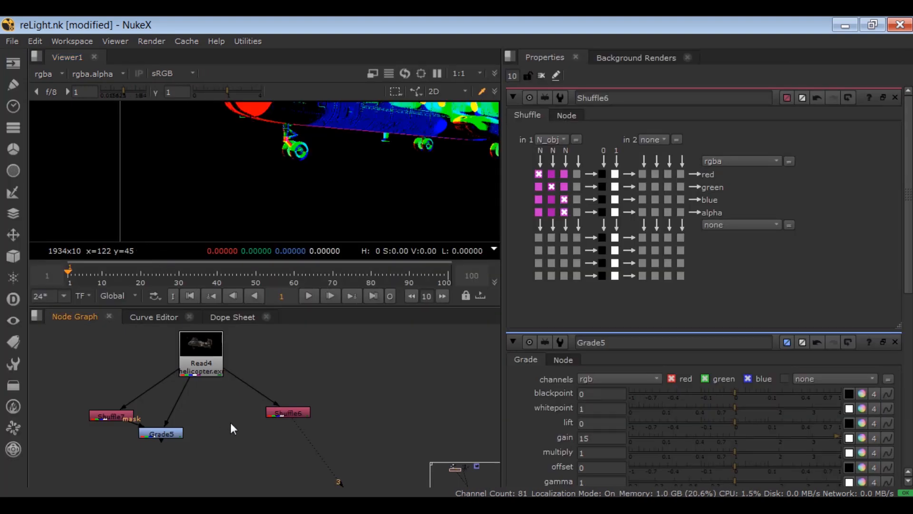
- Add a Grade node with its input connected to the helicopter Read node and its mask to the object-normals Shuffle
{"action": "key", "text": "g"}
{"action": "left_click_drag", "start_coordinate": [222, 408], "coordinate": [210, 362]}
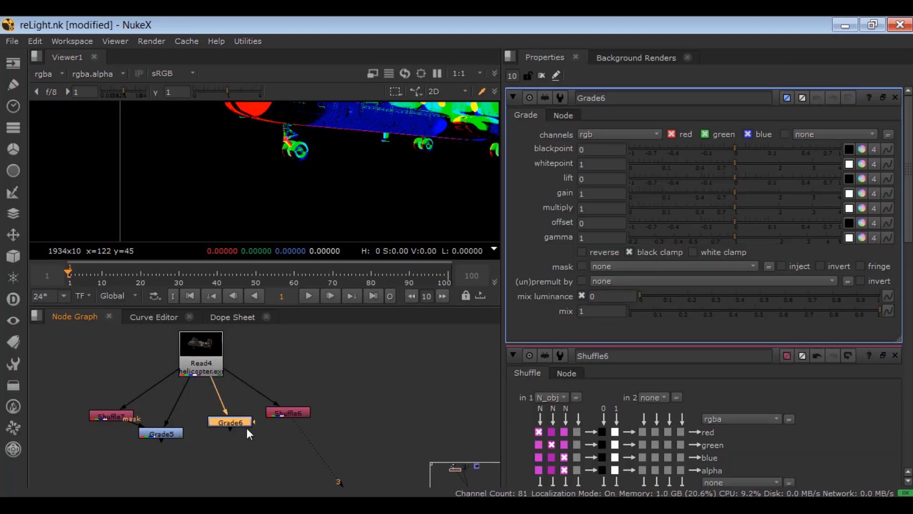
{"action": "left_click_drag", "start_coordinate": [276, 417], "coordinate": [304, 410]}
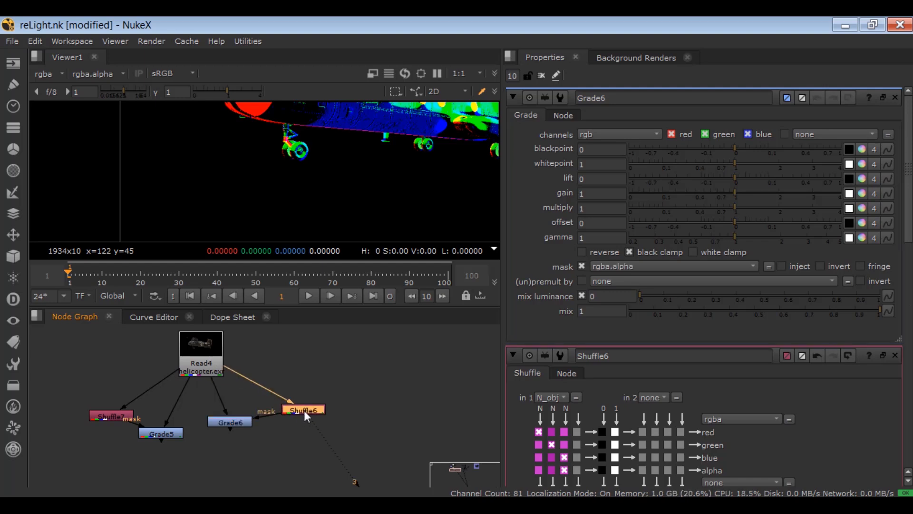
{"action": "scroll", "coordinate": [296, 415], "scroll_direction": "up", "scroll_amount": 3}
{"action": "left_click", "coordinate": [264, 440]}
{"action": "left_click", "coordinate": [204, 432]}
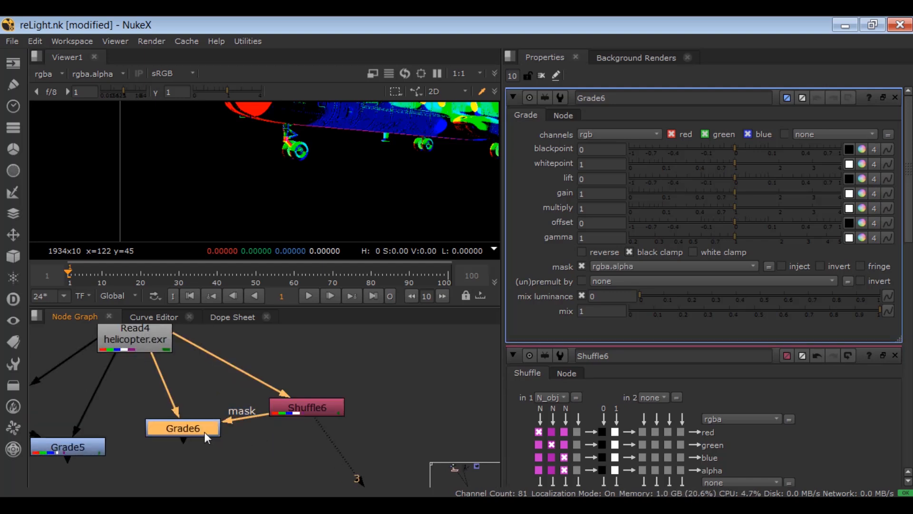
- Set the new Grade's mask channel to rgba.red and view its output with the whole helicopter in frame
{"action": "left_click", "coordinate": [618, 265]}
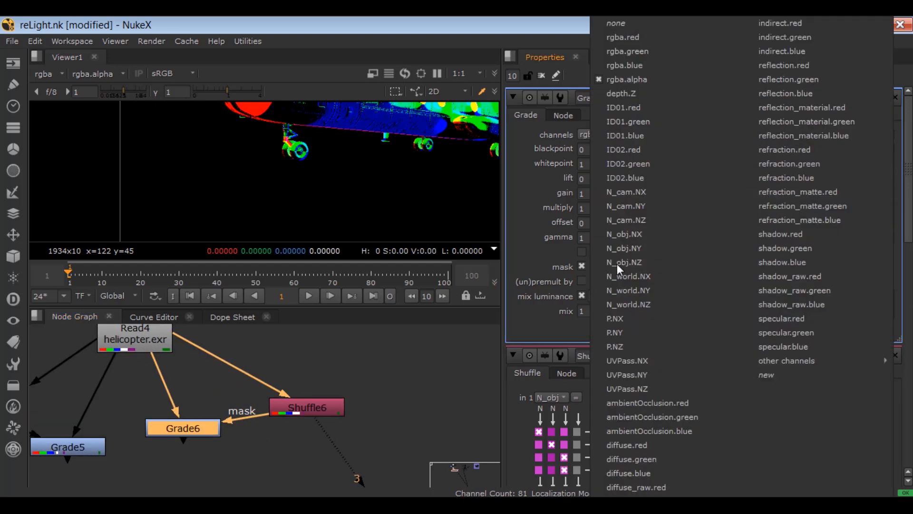
{"action": "left_click", "coordinate": [595, 39]}
{"action": "key", "text": "3"}
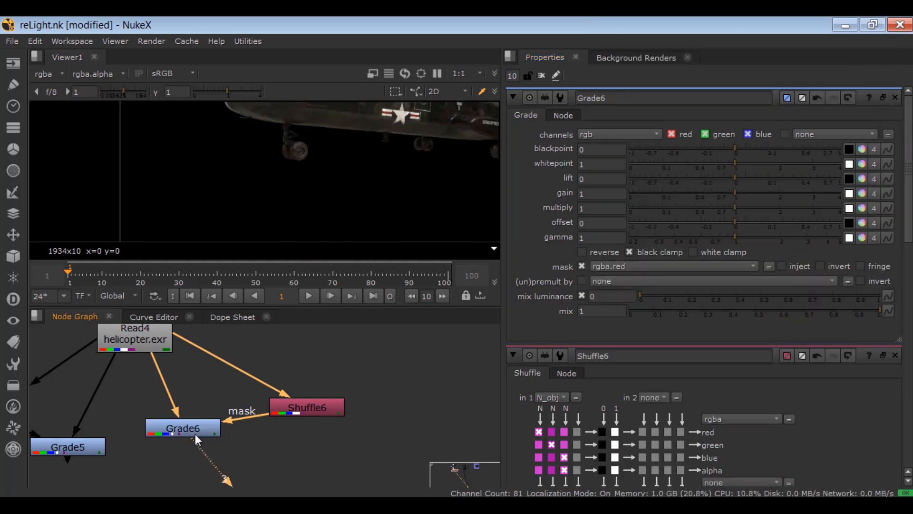
{"action": "scroll", "coordinate": [309, 183], "scroll_direction": "down", "scroll_amount": 3}
{"action": "left_click_drag", "start_coordinate": [313, 189], "coordinate": [295, 235]}
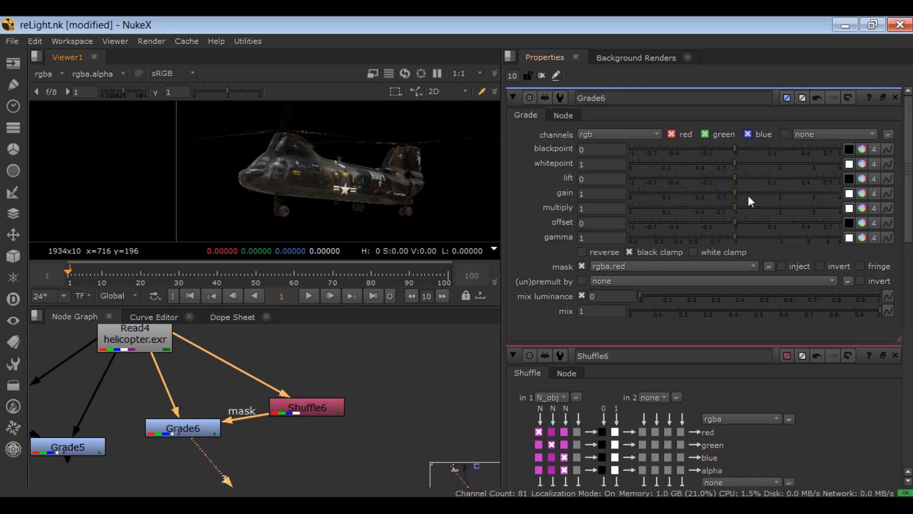
- Set the gain of the object-normals Grade to 10
{"action": "left_click_drag", "start_coordinate": [749, 196], "coordinate": [841, 195]}
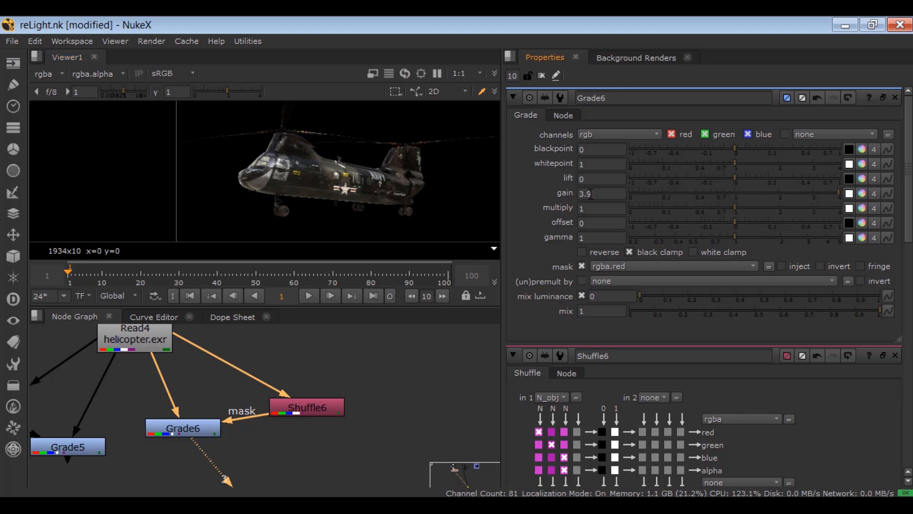
{"action": "left_click_drag", "start_coordinate": [592, 194], "coordinate": [544, 196]}
{"action": "type", "text": "10"}
{"action": "key", "text": "Return"}
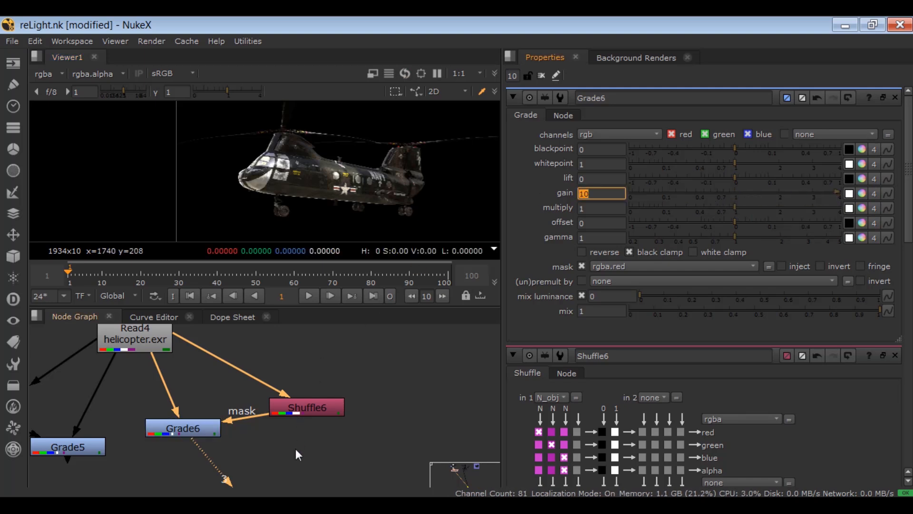
- Compare the helicopter with and without the object-normals Grade by toggling the node, and review the viewer's available layers
{"action": "left_click", "coordinate": [185, 429]}
{"action": "key", "text": "d"}
{"action": "key", "text": "d"}
{"action": "key", "text": "d"}
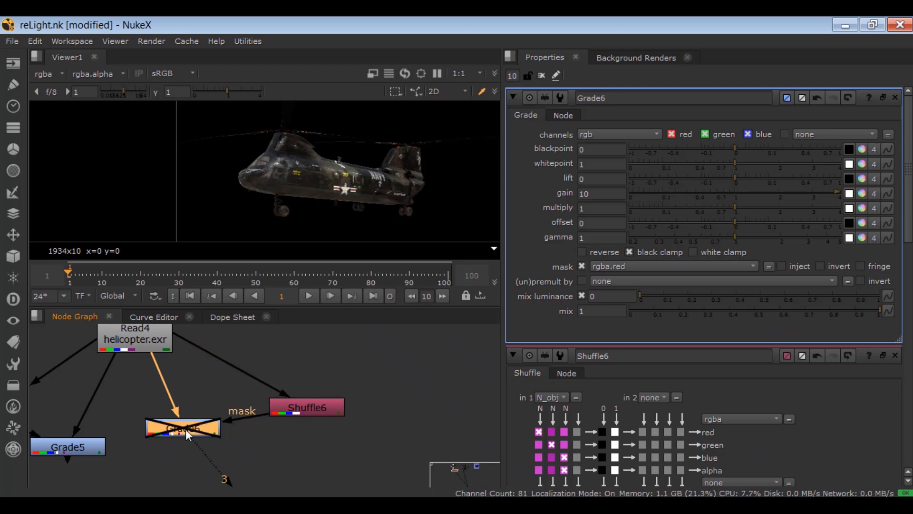
{"action": "key", "text": "d"}
{"action": "left_click", "coordinate": [330, 439]}
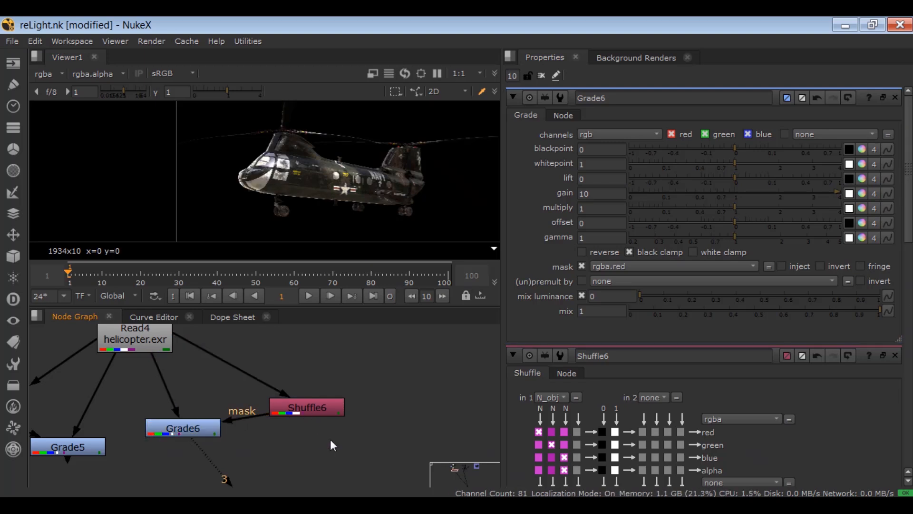
{"action": "left_click", "coordinate": [45, 74]}
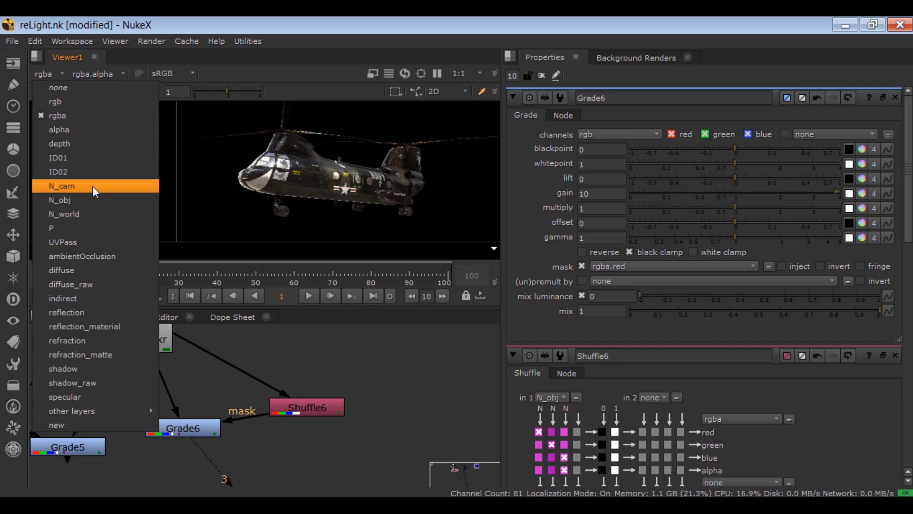
{"action": "left_click", "coordinate": [318, 374]}
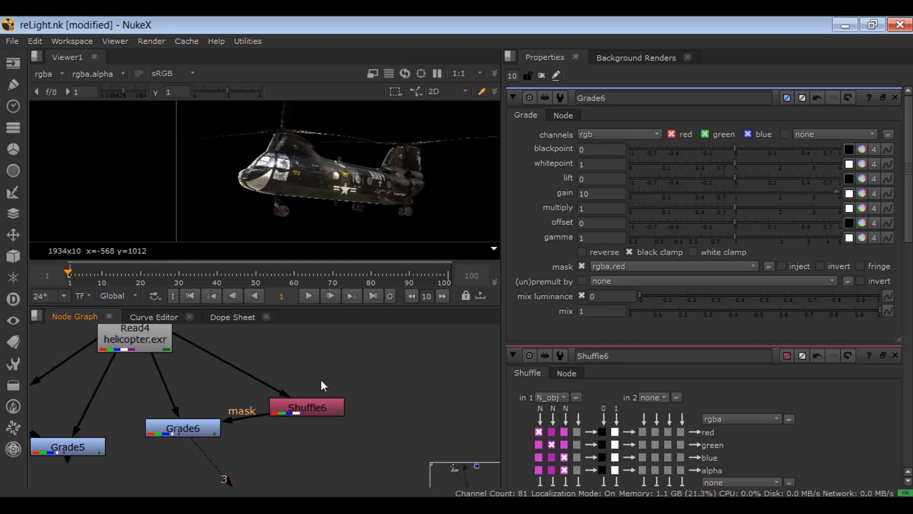
- Duplicate the object-normals Shuffle node, connect the copy to the helicopter Read node, and place it to the right of the existing nodes
{"action": "scroll", "coordinate": [321, 380], "scroll_direction": "down", "scroll_amount": 2}
{"action": "left_click_drag", "start_coordinate": [358, 385], "coordinate": [279, 421]}
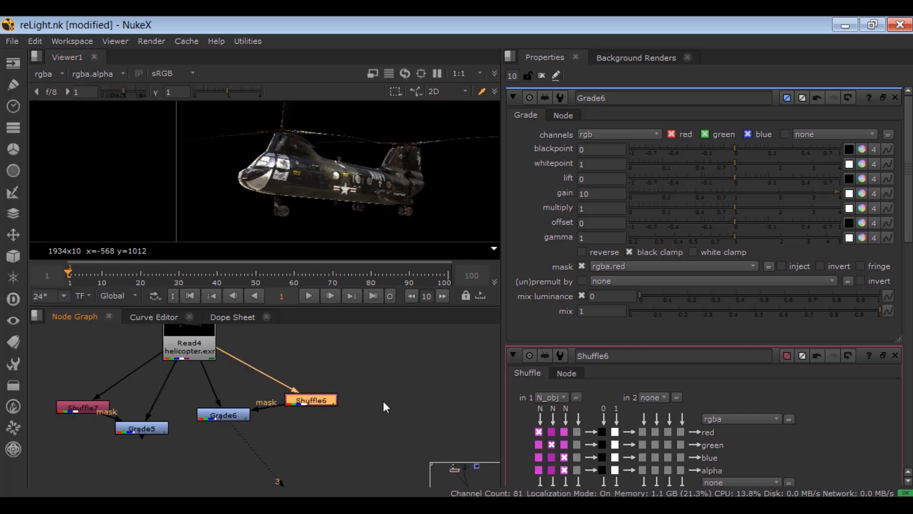
{"action": "left_click", "coordinate": [401, 397]}
{"action": "key", "text": "ctrl+v"}
{"action": "left_click_drag", "start_coordinate": [332, 415], "coordinate": [254, 452]}
{"action": "left_click_drag", "start_coordinate": [327, 430], "coordinate": [114, 379]}
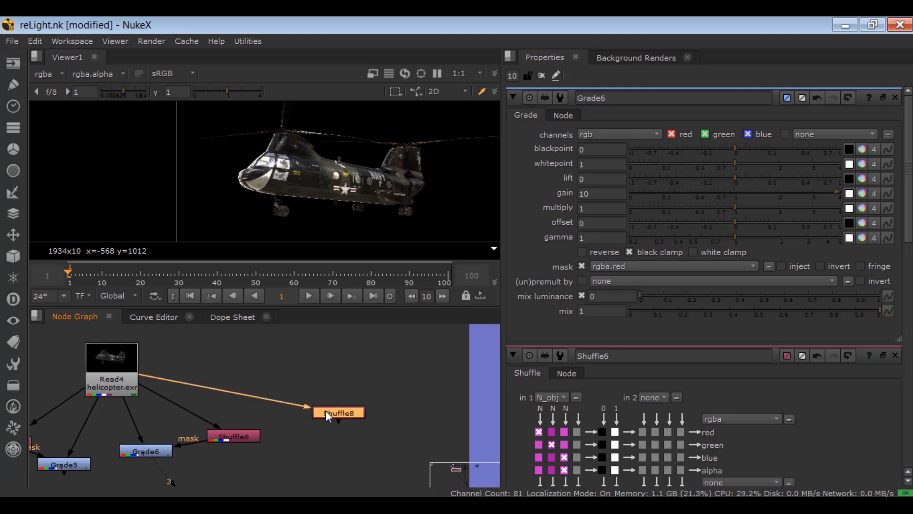
{"action": "left_click_drag", "start_coordinate": [323, 417], "coordinate": [336, 391]}
- Open the third Shuffle node's properties and set its first input layer to N_cam
{"action": "double_click", "coordinate": [335, 387]}
{"action": "left_click", "coordinate": [551, 139]}
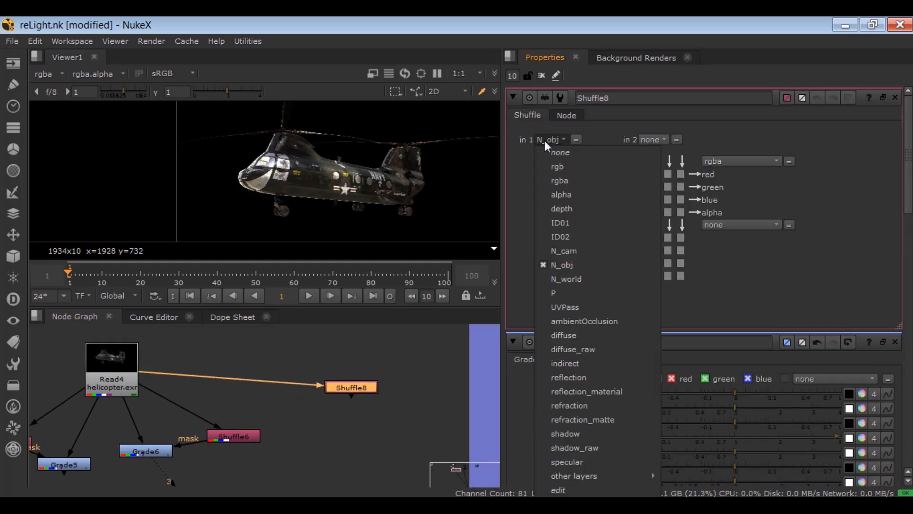
{"action": "left_click", "coordinate": [577, 248]}
- Add a third Grade node with its input connected to the helicopter Read node and its mask to the camera-normals Shuffle
{"action": "left_click", "coordinate": [318, 410]}
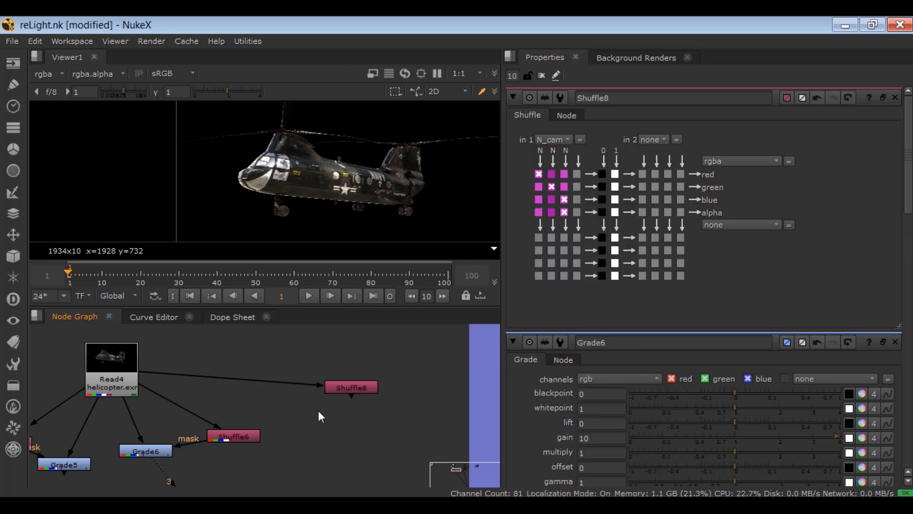
{"action": "key", "text": "g"}
{"action": "left_click_drag", "start_coordinate": [318, 410], "coordinate": [307, 432]}
{"action": "left_click_drag", "start_coordinate": [298, 398], "coordinate": [126, 376]}
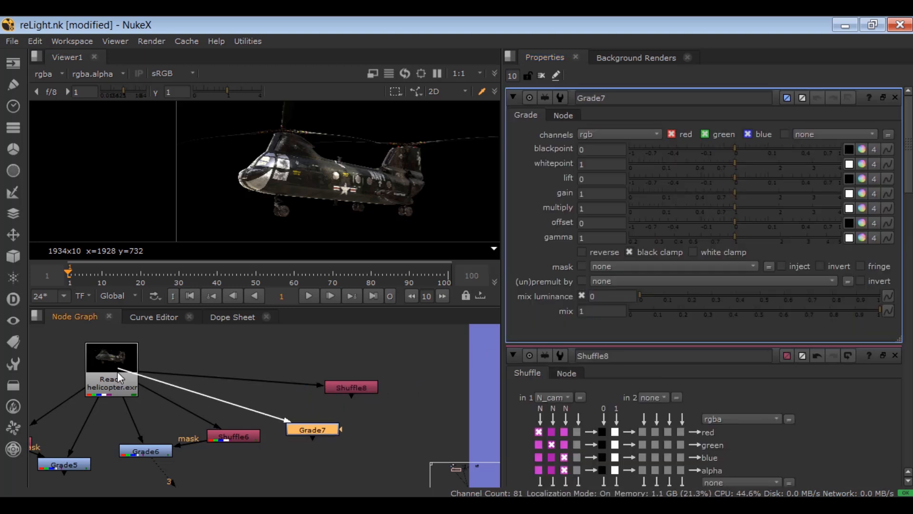
{"action": "left_click_drag", "start_coordinate": [346, 429], "coordinate": [360, 388]}
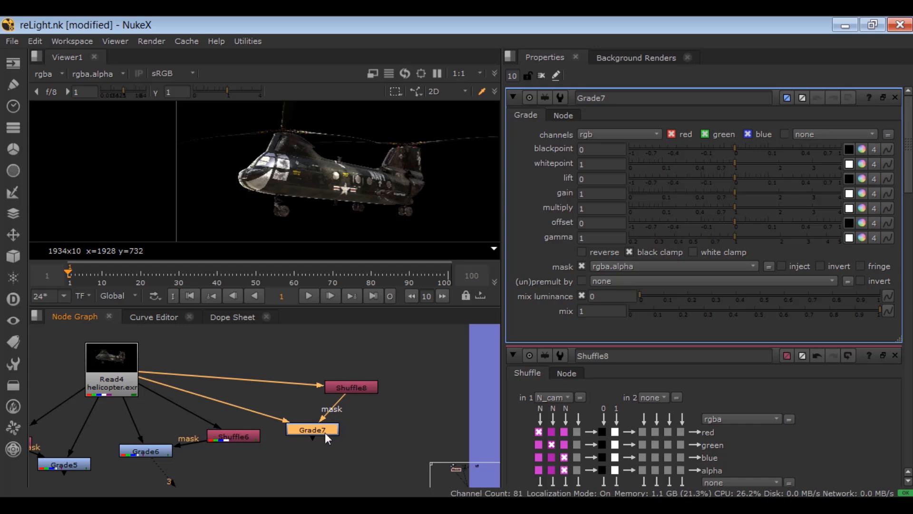
{"action": "left_click_drag", "start_coordinate": [325, 433], "coordinate": [338, 423]}
{"action": "left_click", "coordinate": [620, 266]}
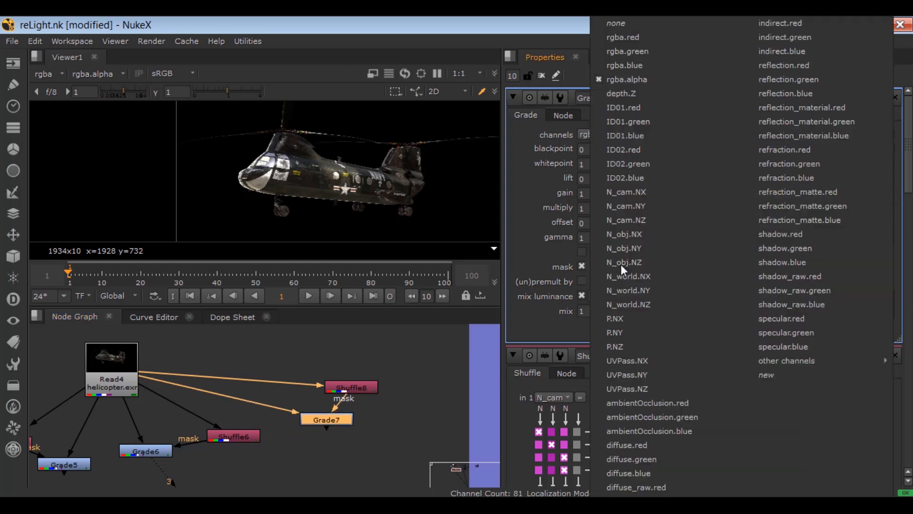
{"action": "left_click", "coordinate": [334, 416]}
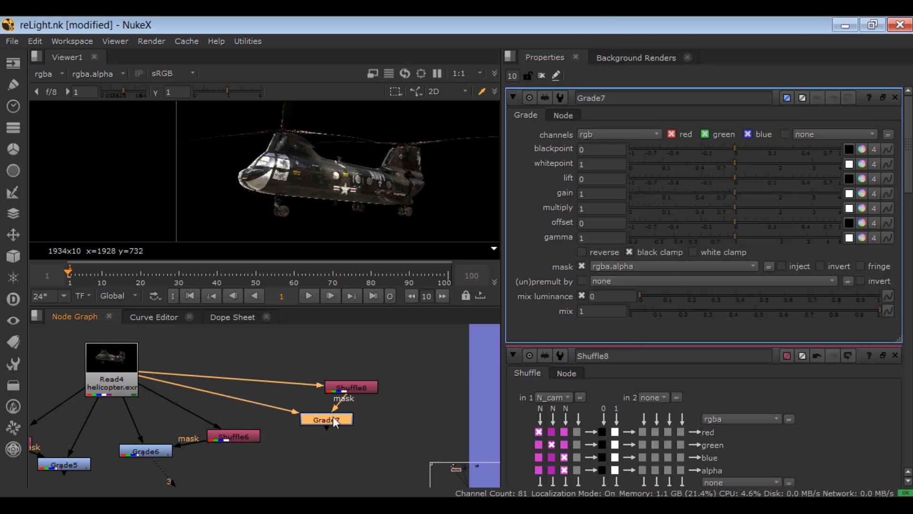
- View the camera-normals Shuffle in the enlarged viewer and inspect its red, green and blue channels individually before restoring RGB
{"action": "left_click", "coordinate": [346, 390]}
{"action": "key", "text": "3"}
{"action": "key", "text": "space"}
{"action": "left_click", "coordinate": [117, 74]}
{"action": "left_click", "coordinate": [113, 105]}
{"action": "left_click", "coordinate": [117, 74]}
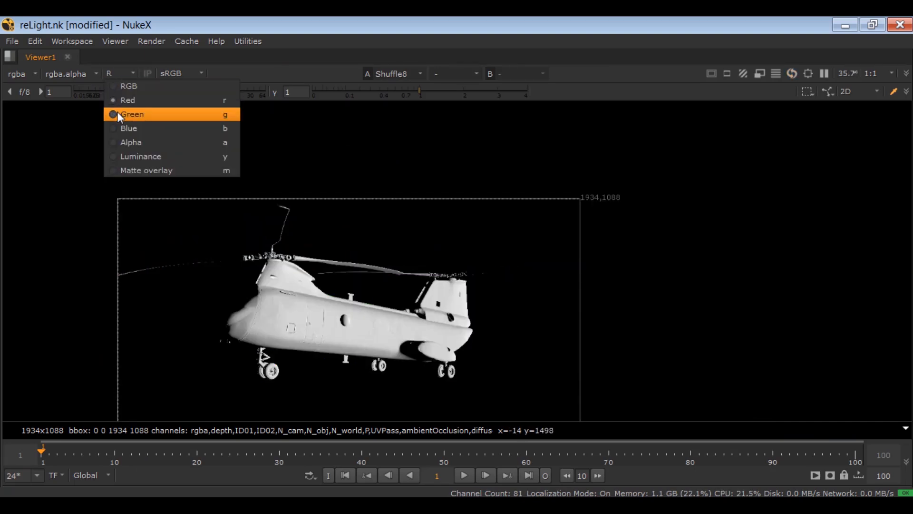
{"action": "left_click", "coordinate": [117, 112]}
{"action": "left_click", "coordinate": [123, 75]}
{"action": "left_click", "coordinate": [114, 128]}
{"action": "left_click", "coordinate": [119, 75]}
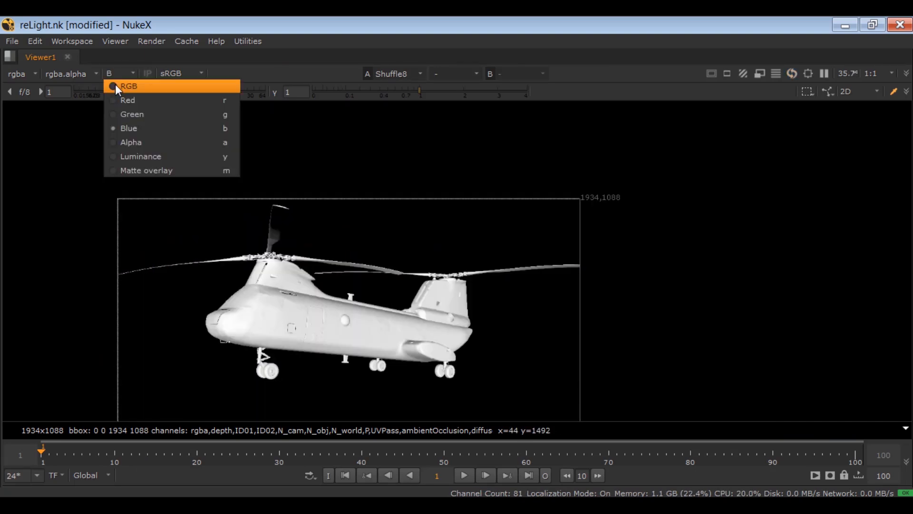
{"action": "left_click", "coordinate": [116, 86]}
{"action": "key", "text": "space"}
- View the third Grade, set its mask channel to rgba.green, and set its gain to 10
{"action": "left_click", "coordinate": [320, 414]}
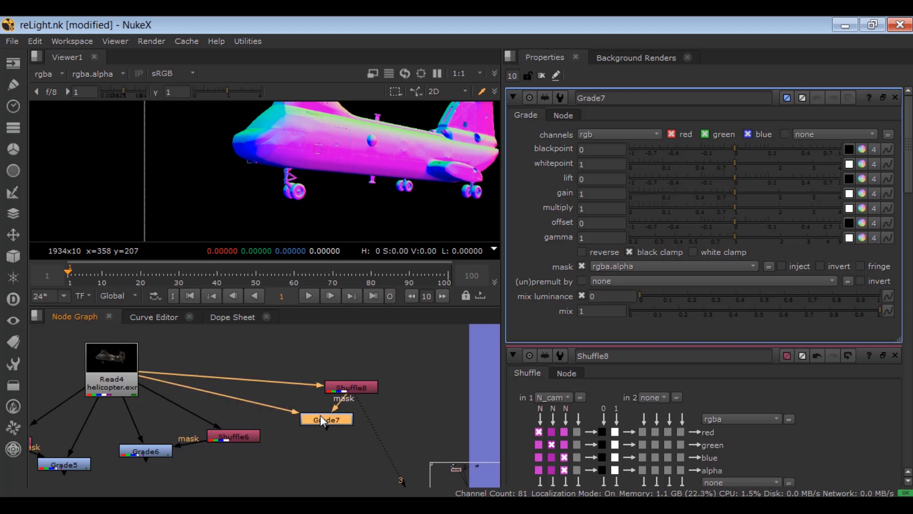
{"action": "key", "text": "1"}
{"action": "left_click", "coordinate": [615, 271]}
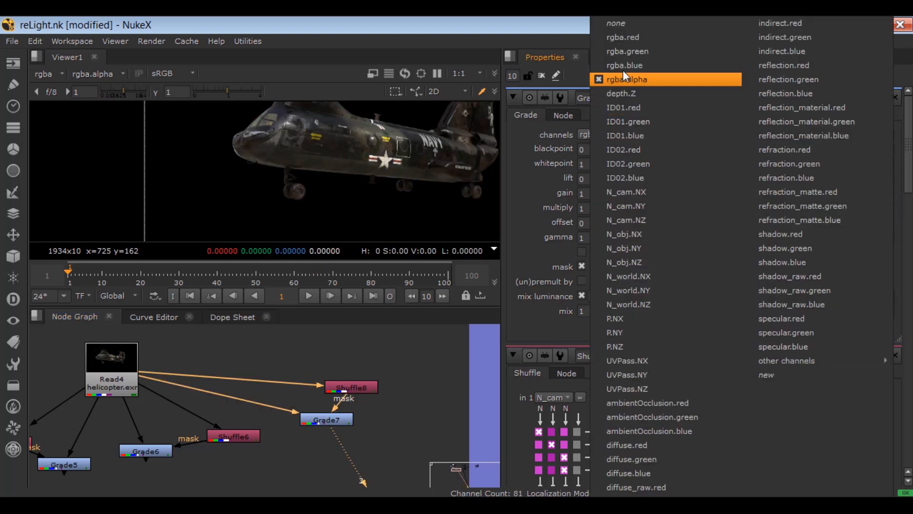
{"action": "left_click", "coordinate": [625, 52]}
{"action": "left_click", "coordinate": [601, 193]}
{"action": "type", "text": "10"}
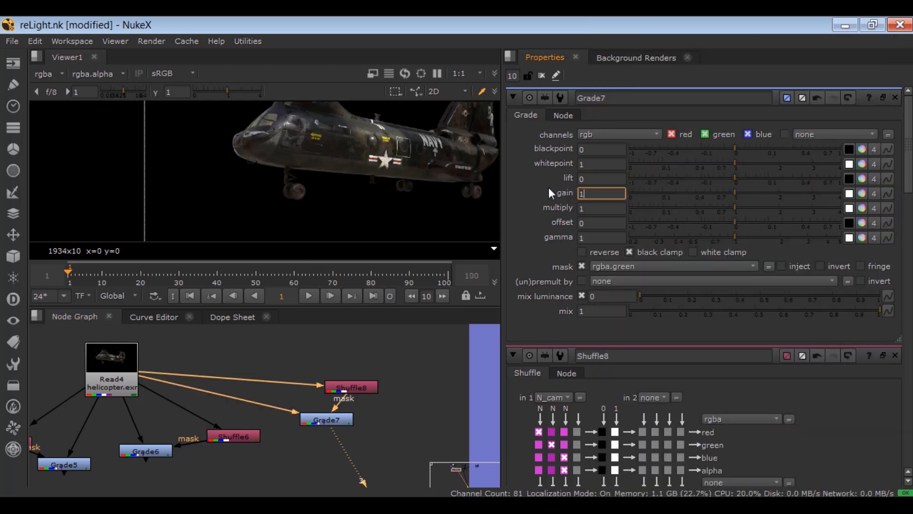
- Compare the helicopter with and without the camera-normals Grade by disabling and re-enabling the node
{"action": "left_click", "coordinate": [335, 422]}
{"action": "key", "text": "d"}
{"action": "key", "text": "d"}
{"action": "key", "text": "d"}
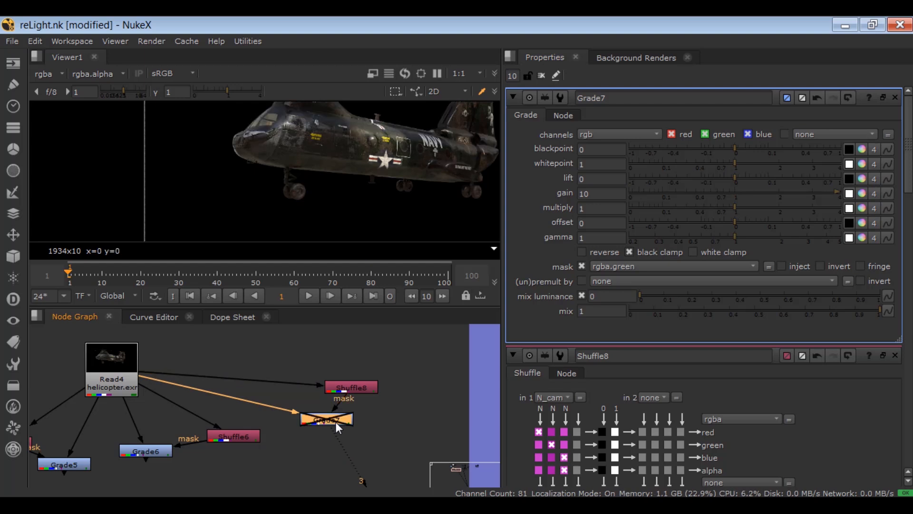
{"action": "key", "text": "d"}
- Close all open node properties and rearrange the Shuffle and Grade pairs into separate groups below the helicopter Read node
{"action": "left_click", "coordinate": [545, 76]}
{"action": "left_click", "coordinate": [431, 407]}
{"action": "scroll", "coordinate": [399, 402], "scroll_direction": "down", "scroll_amount": 2}
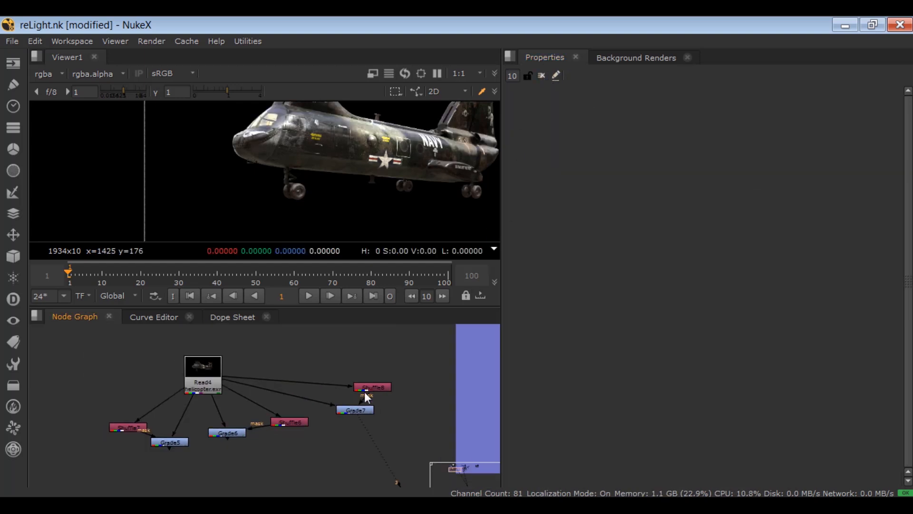
{"action": "left_click_drag", "start_coordinate": [340, 404], "coordinate": [391, 377]}
{"action": "left_click_drag", "start_coordinate": [238, 435], "coordinate": [120, 388]}
{"action": "left_click_drag", "start_coordinate": [348, 397], "coordinate": [335, 401]}
{"action": "left_click_drag", "start_coordinate": [411, 383], "coordinate": [414, 383]}
{"action": "left_click", "coordinate": [380, 418]}
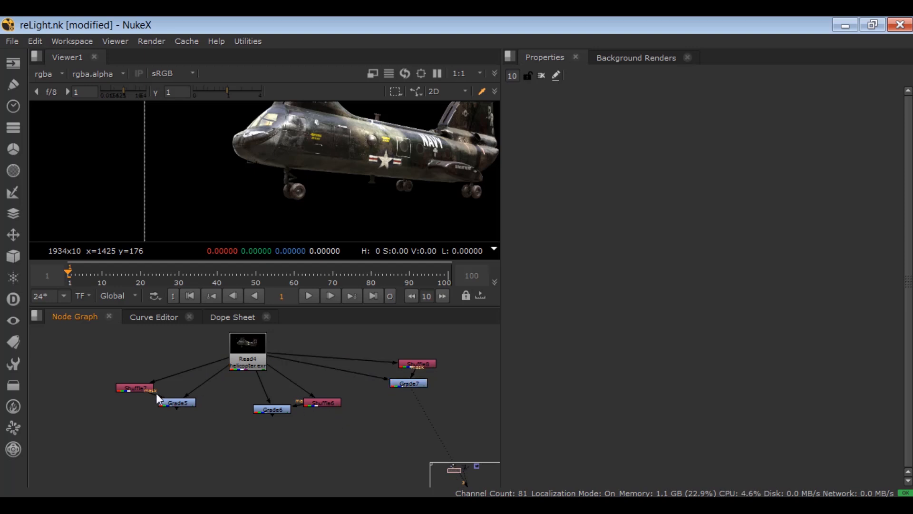
- Move the world-normals Shuffle higher above its Grade and insert an Invert node after it on the mask connection
{"action": "scroll", "coordinate": [138, 394], "scroll_direction": "up", "scroll_amount": 3}
{"action": "left_click_drag", "start_coordinate": [122, 382], "coordinate": [118, 344]}
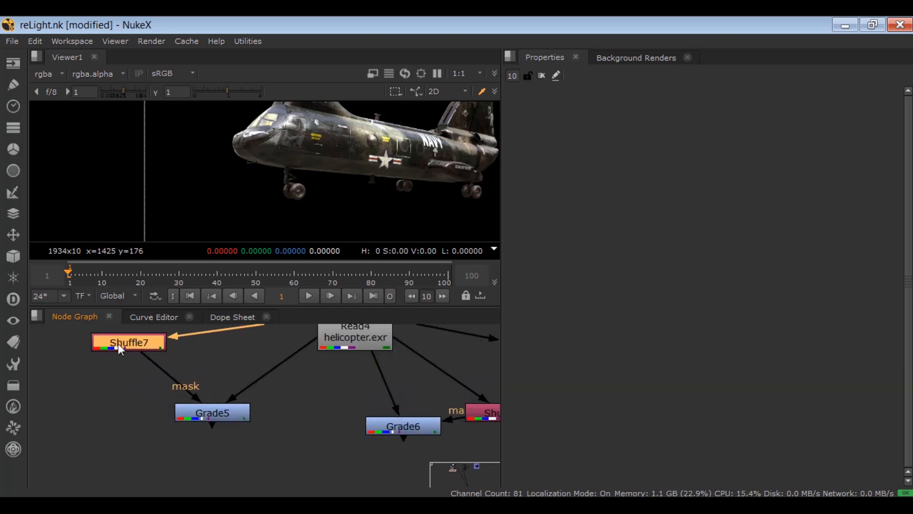
{"action": "key", "text": "Tab"}
{"action": "type", "text": "invert"}
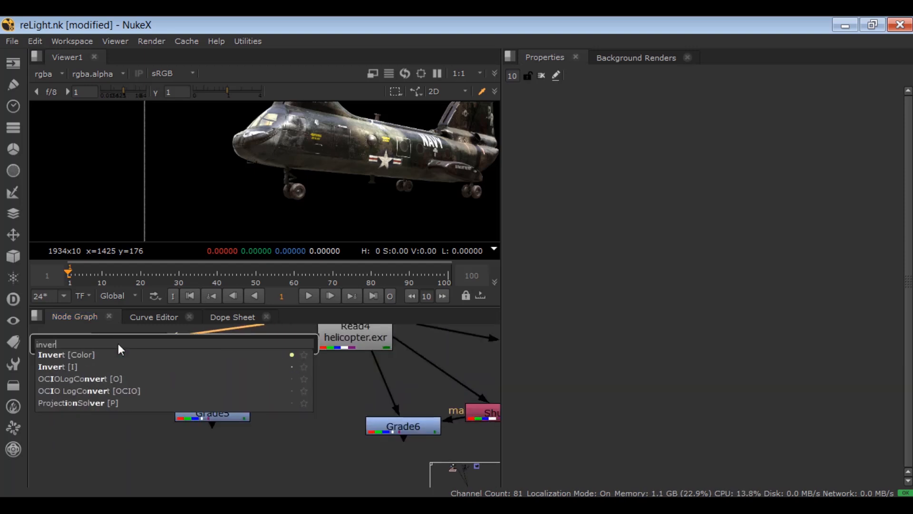
{"action": "key", "text": "Return"}
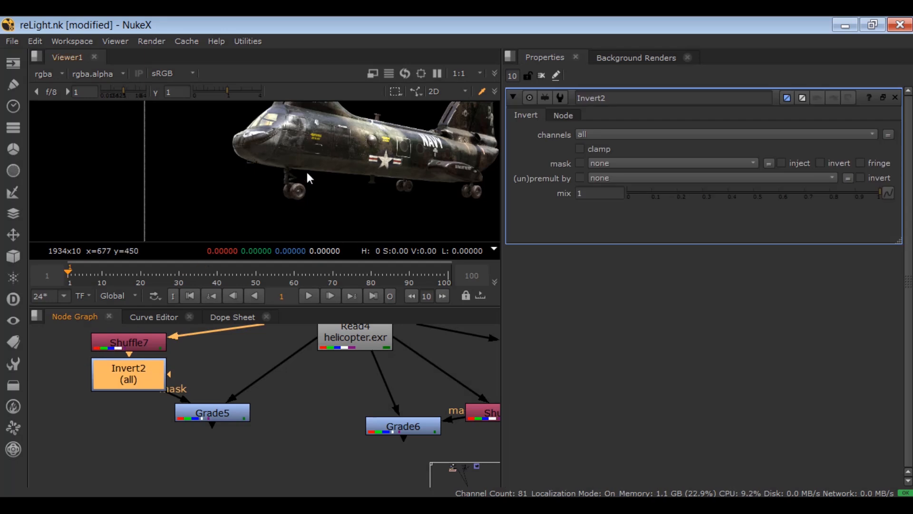
- Compare the world-normals Shuffle with the Invert node's output in the viewer
{"action": "scroll", "coordinate": [307, 172], "scroll_direction": "down", "scroll_amount": 1}
{"action": "left_click_drag", "start_coordinate": [314, 158], "coordinate": [299, 171]}
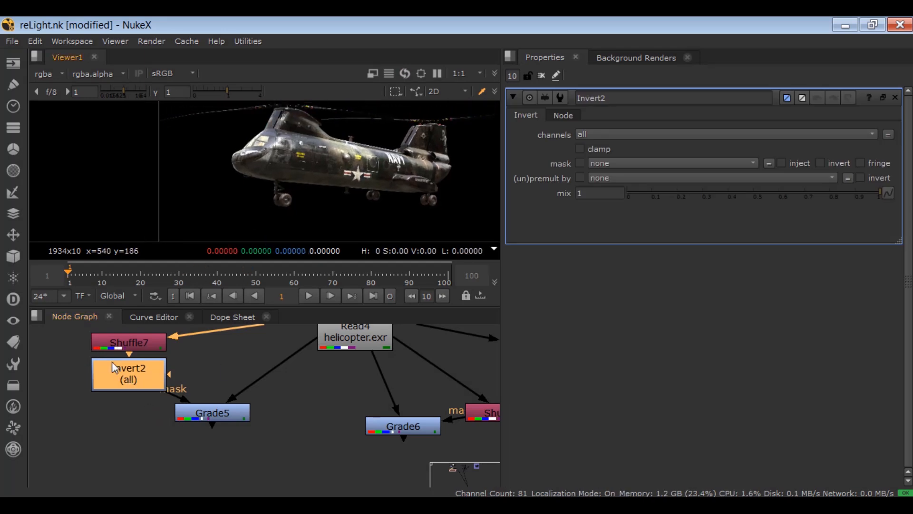
{"action": "left_click", "coordinate": [109, 345]}
{"action": "key", "text": "1"}
{"action": "left_click", "coordinate": [126, 381]}
{"action": "key", "text": "1"}
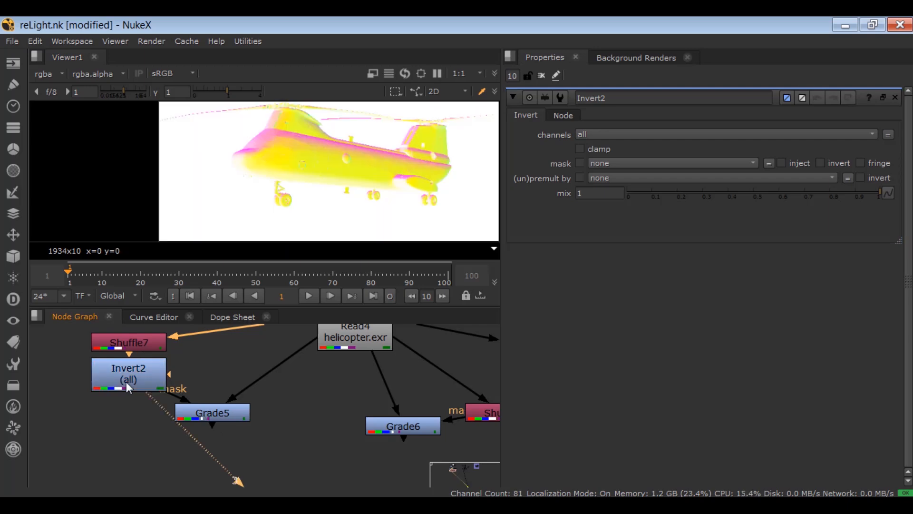